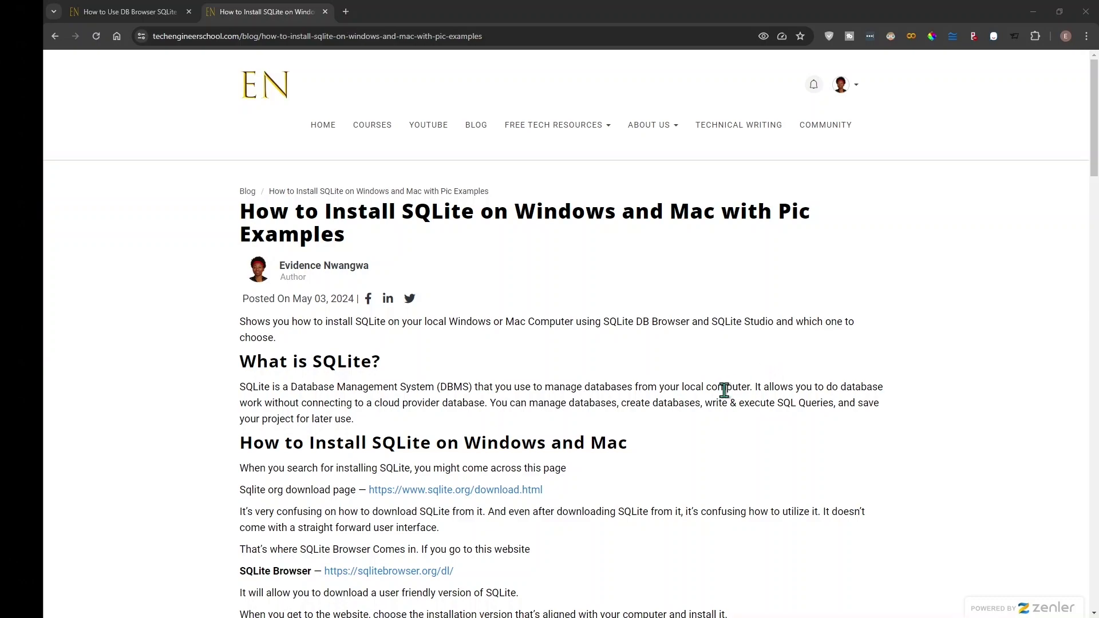
Open the sqlite.org download page linked in the SQLite installation article in a separate tab and display it
scroll(721, 390, down, 14)
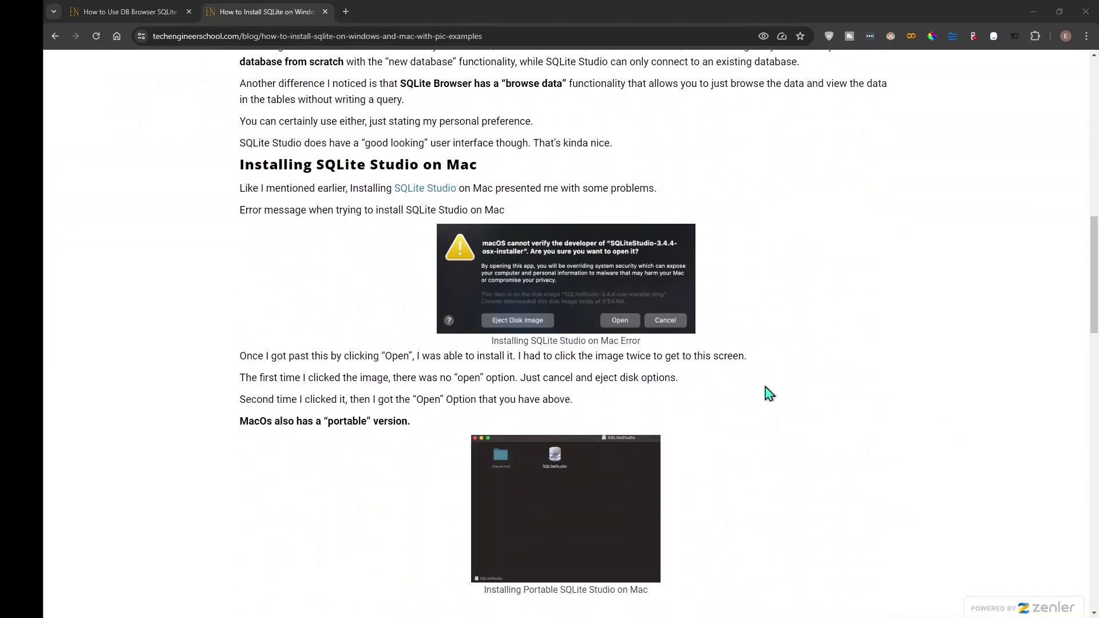
scroll(772, 402, up, 7)
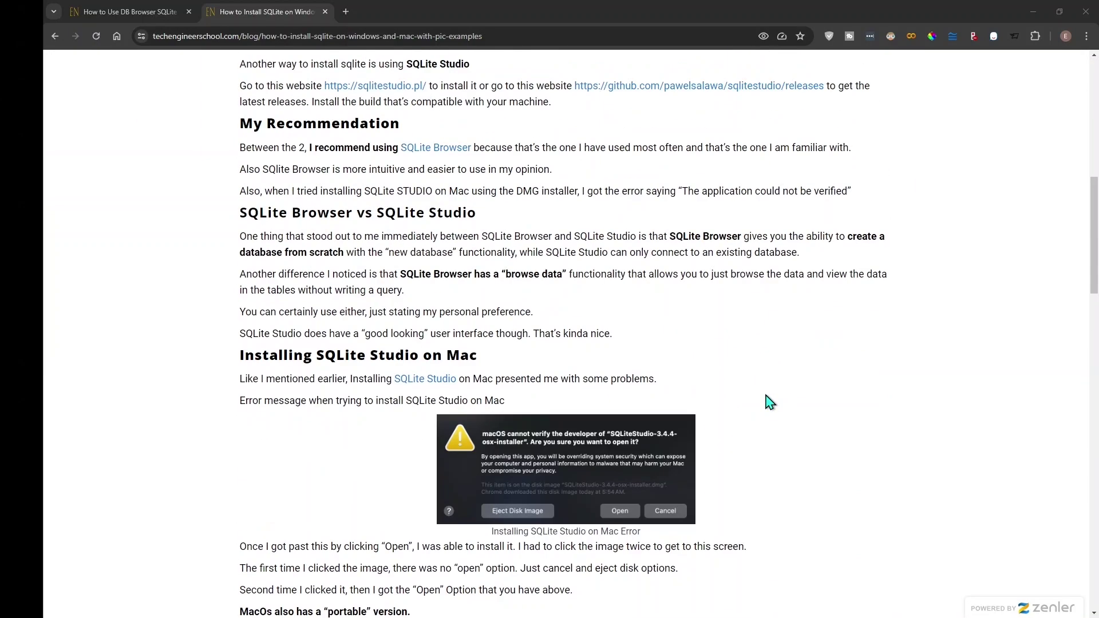
scroll(770, 403, up, 7)
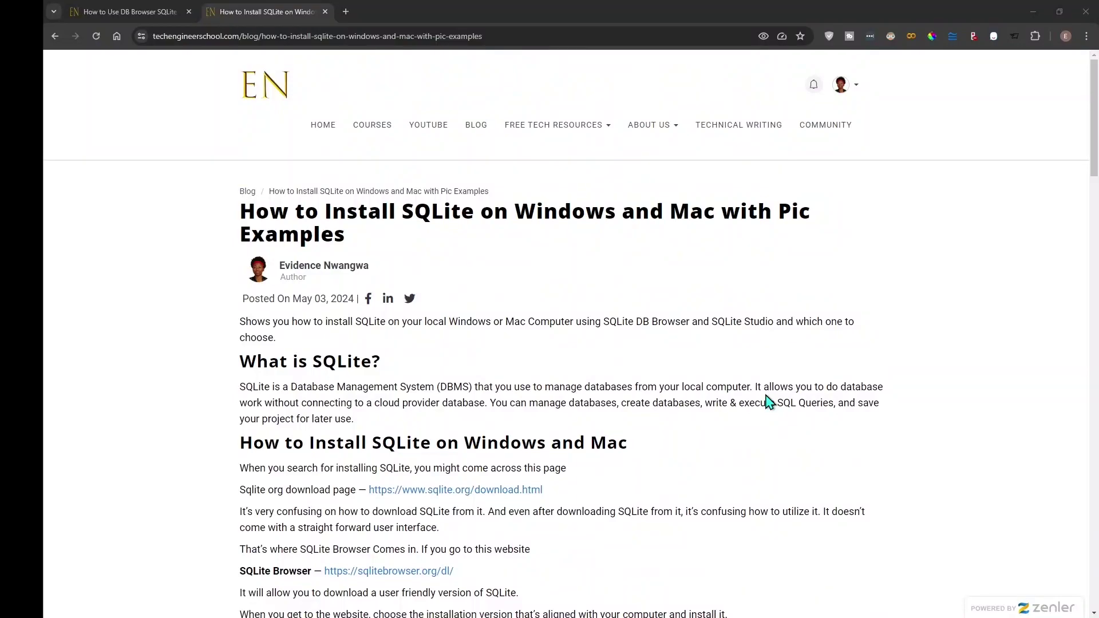
click(507, 500)
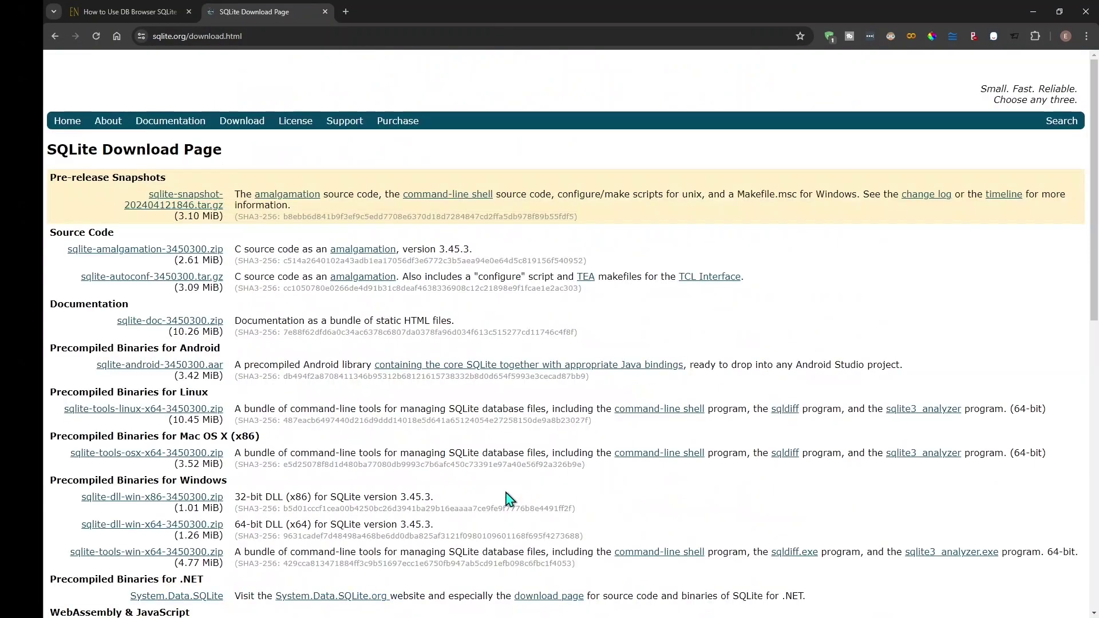
click(56, 37)
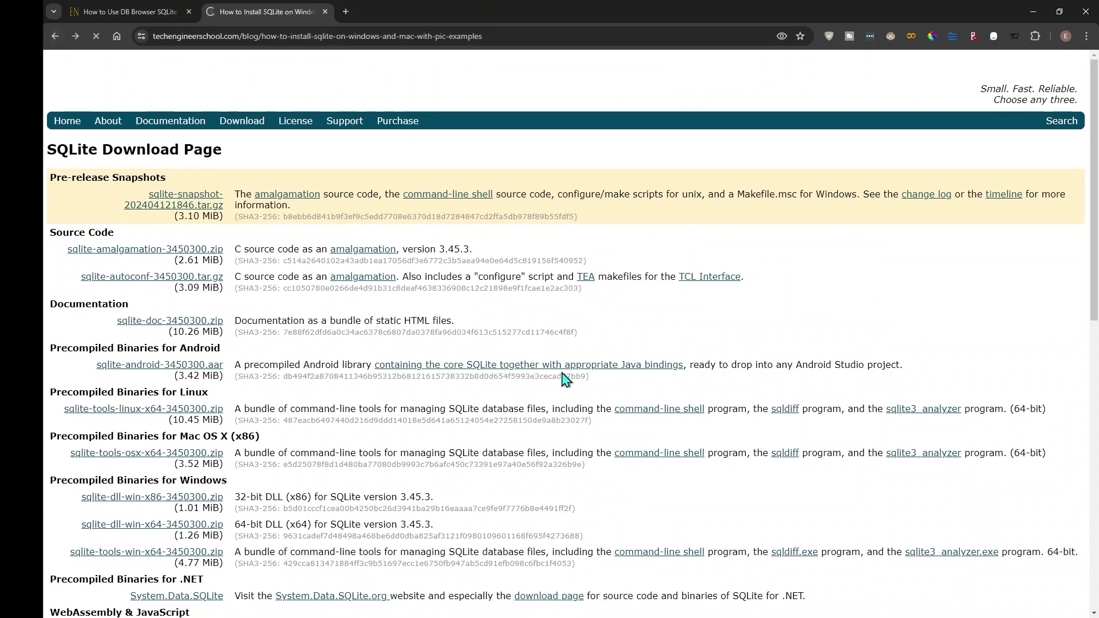
right_click(487, 491)
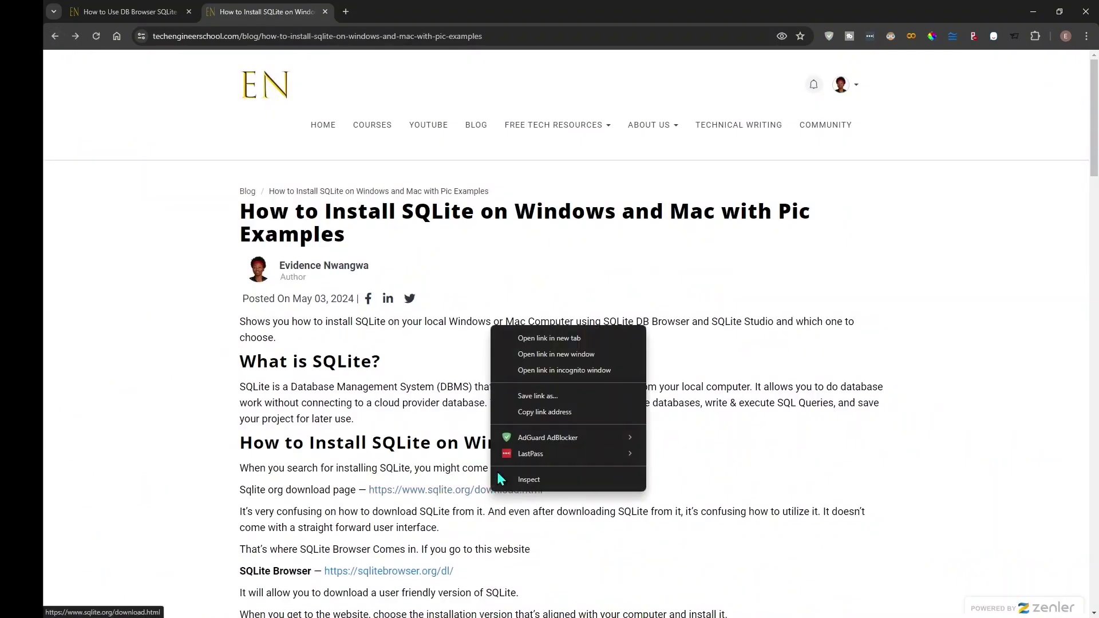
click(521, 342)
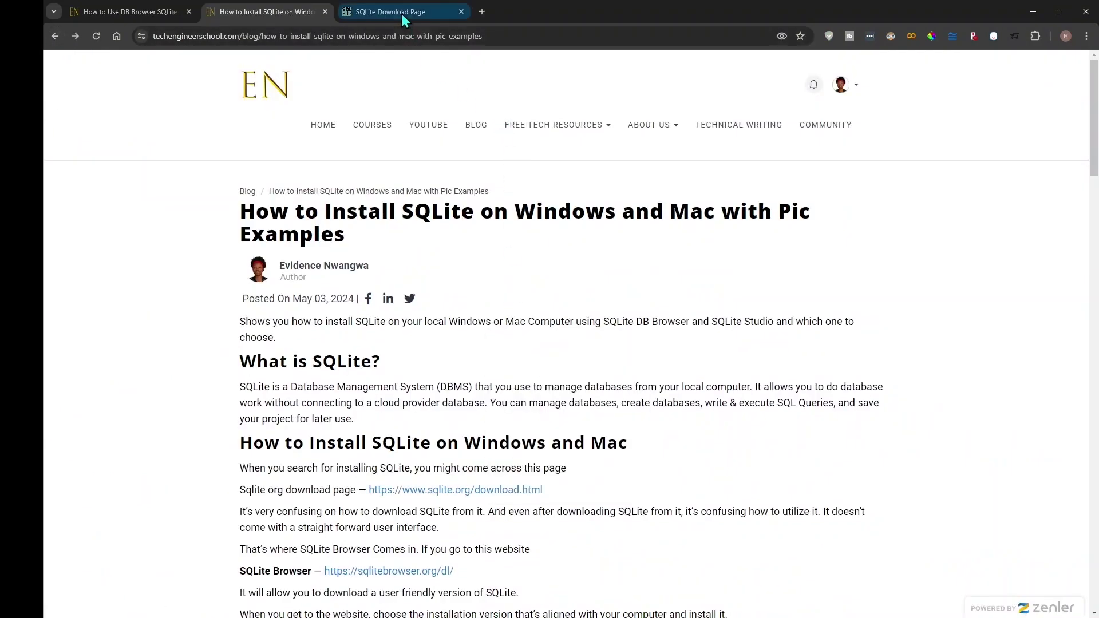
click(395, 12)
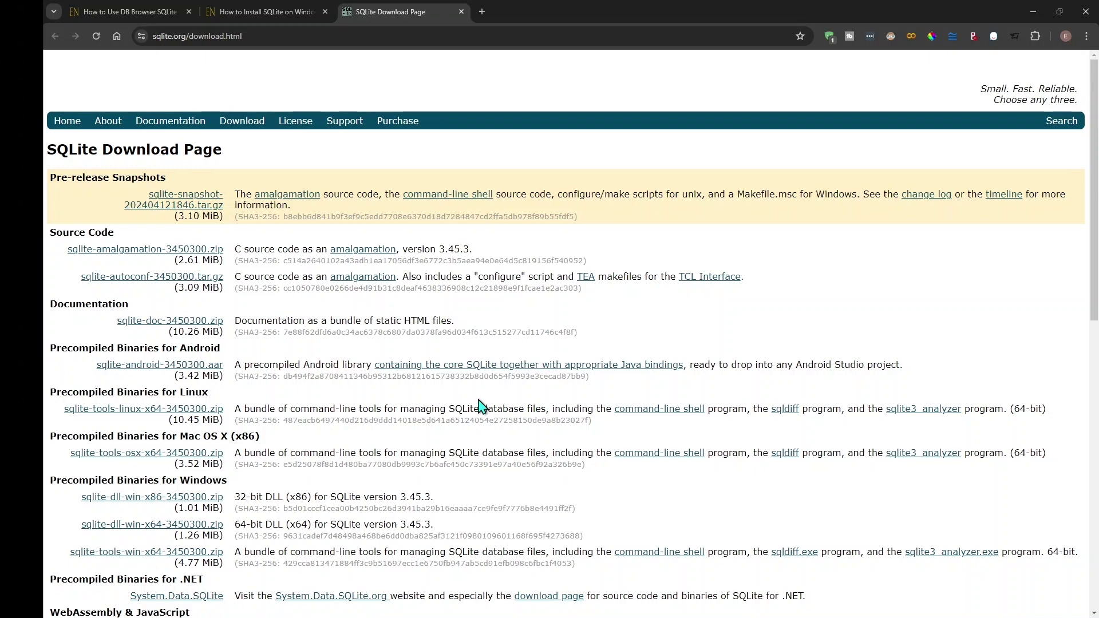
Examine the SQLite Download Page's precompiled binaries for each platform, its build product names and its source code repositories
scroll(386, 421, down, 3)
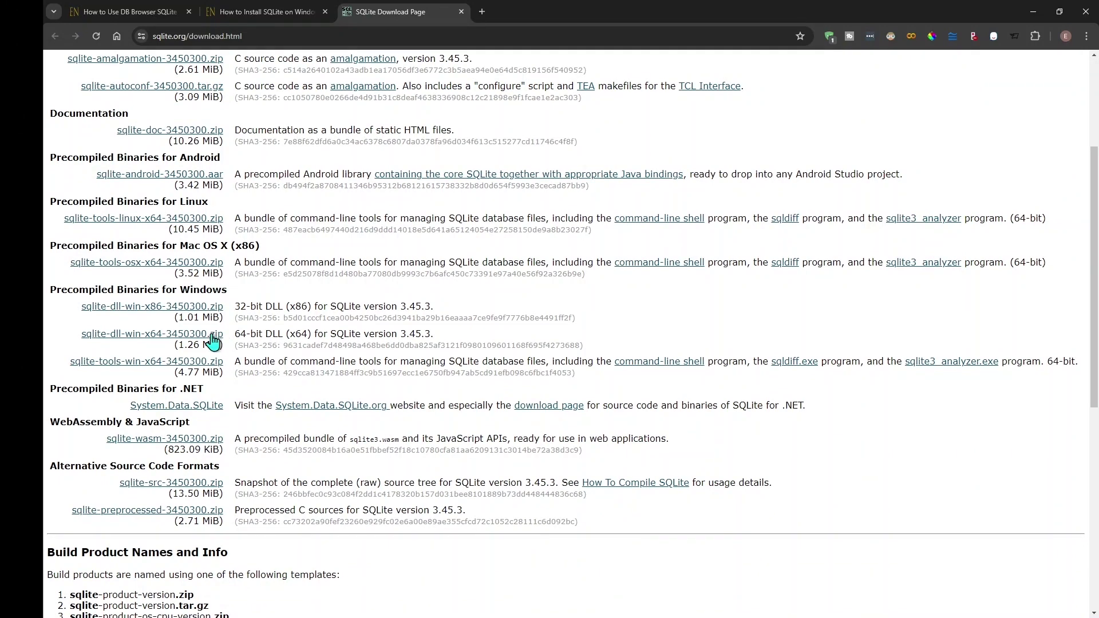
scroll(389, 428, up, 3)
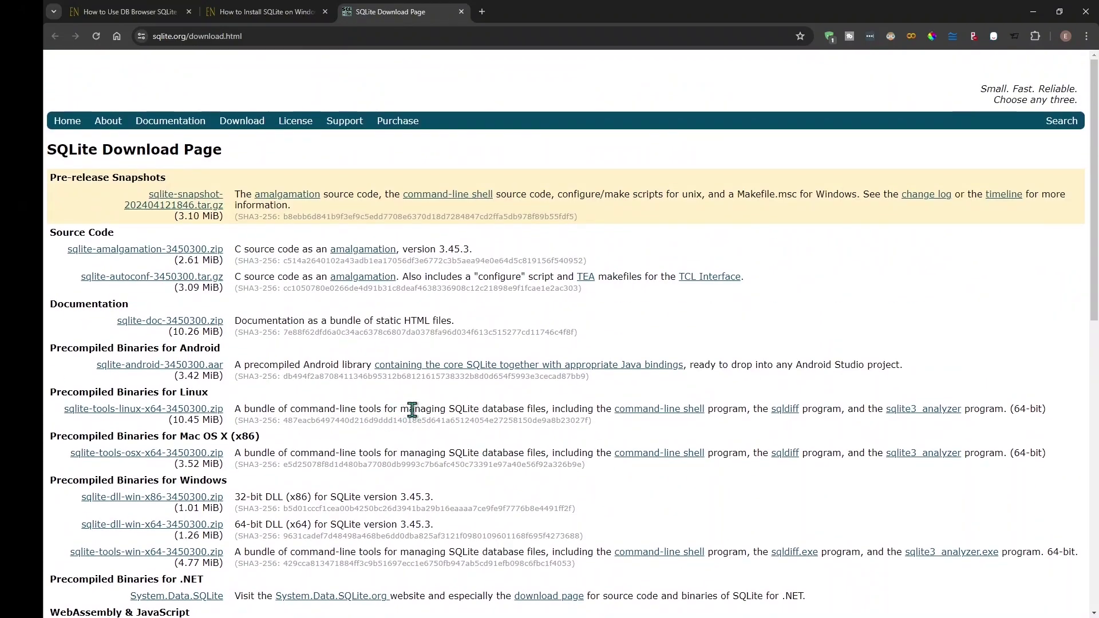
scroll(411, 411, down, 3)
scroll(412, 410, down, 6)
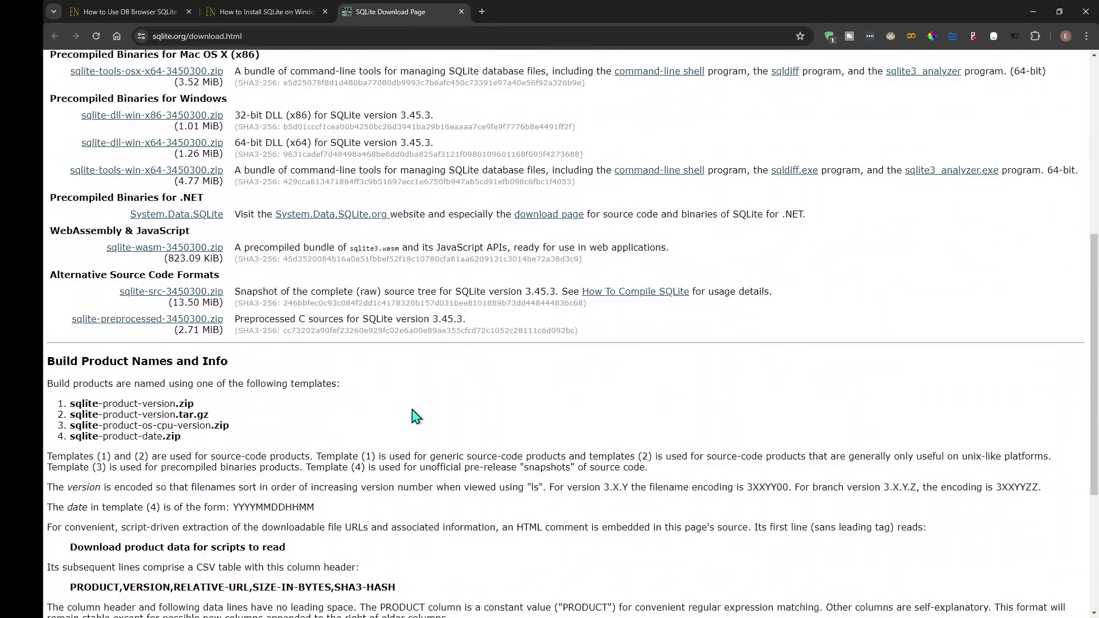
scroll(416, 415, up, 1)
scroll(416, 415, down, 2)
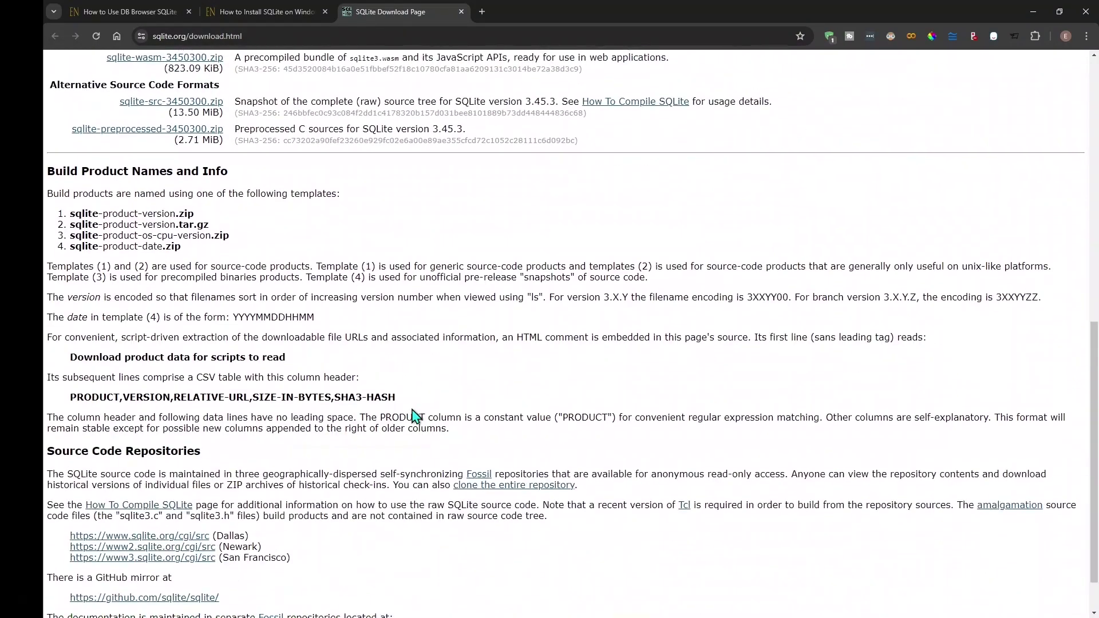
scroll(416, 415, up, 1)
scroll(416, 415, up, 9)
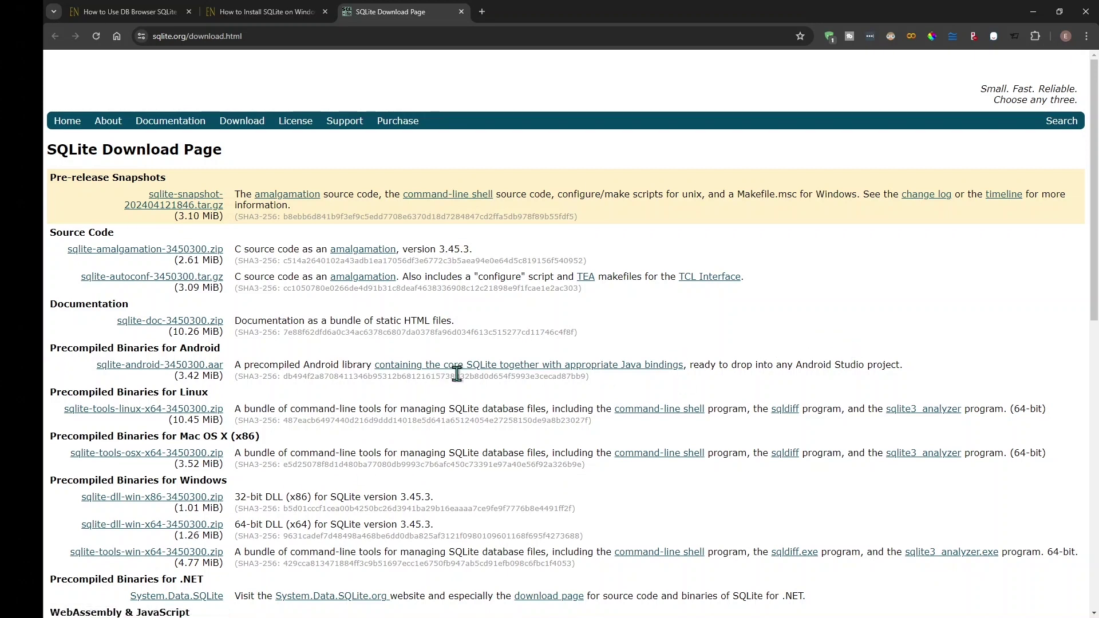
scroll(456, 363, down, 3)
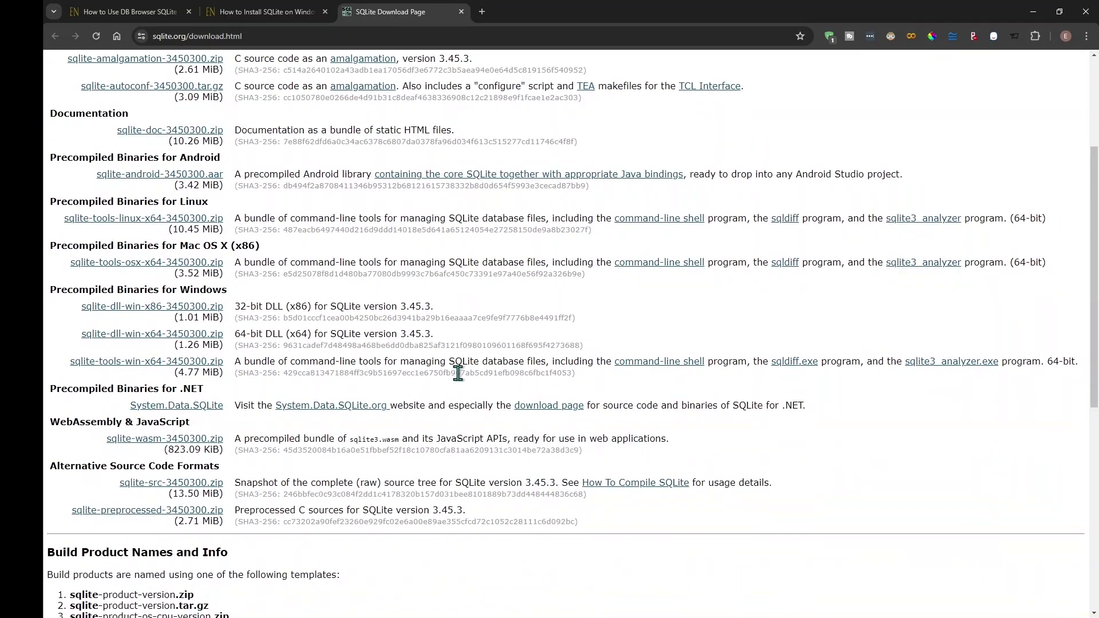
scroll(458, 373, up, 3)
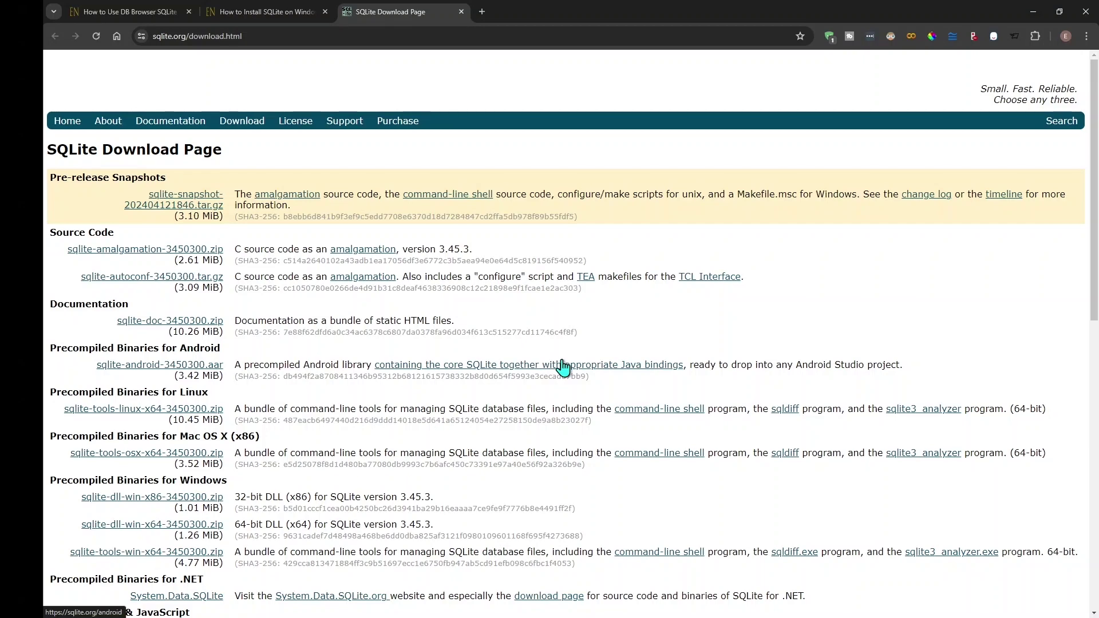
Return to the installation article and open its SQLite Browser download link in a separate tab
click(261, 13)
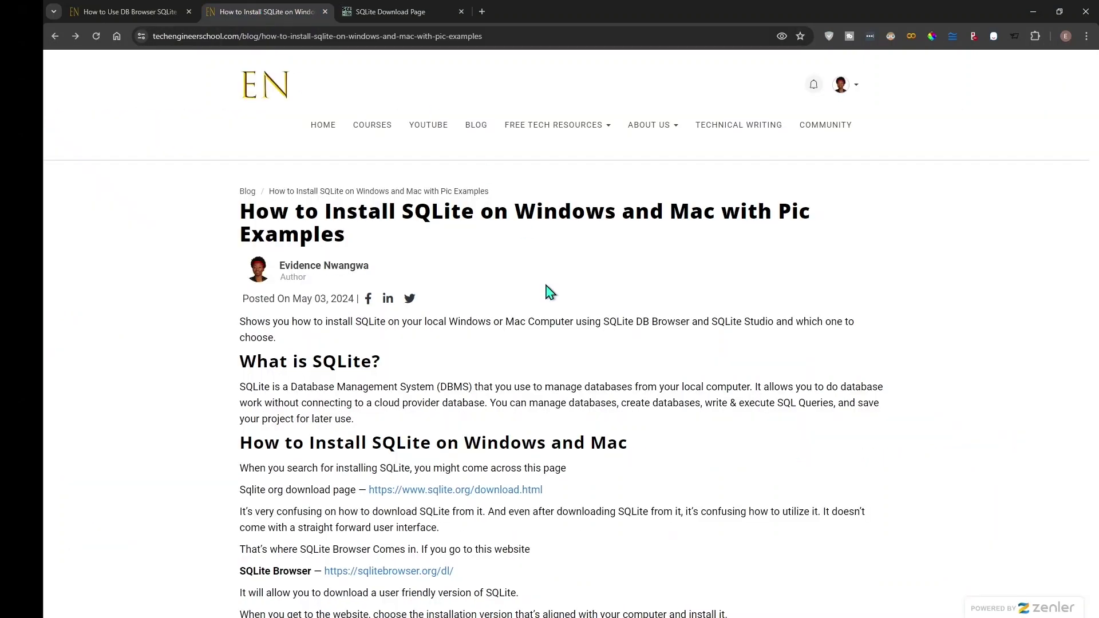
scroll(546, 383, down, 3)
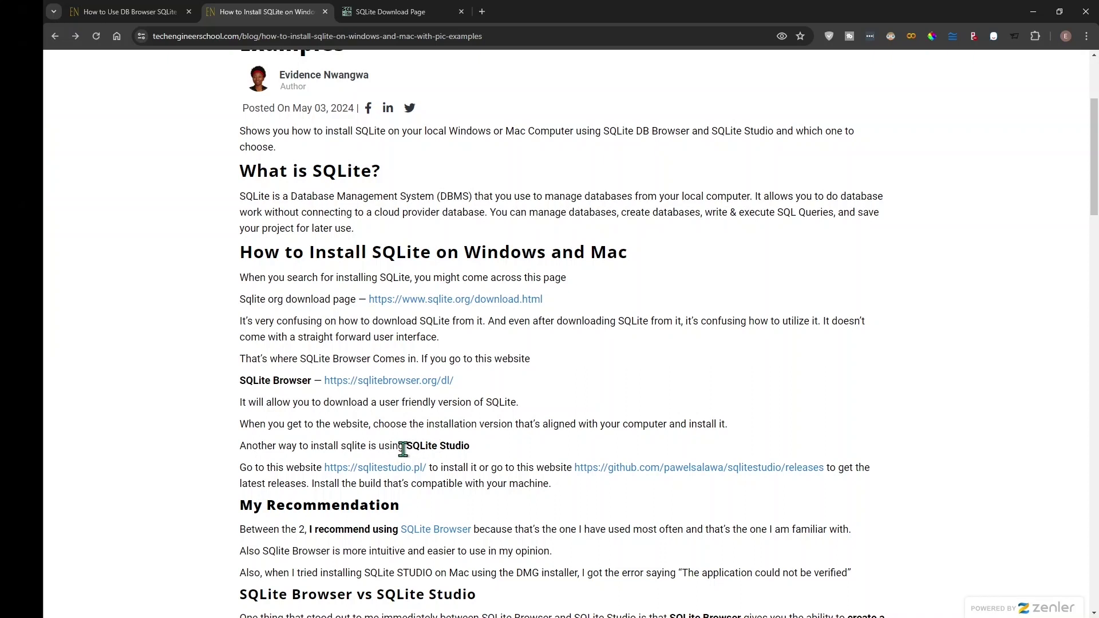
drag(404, 446, 475, 453)
click(496, 442)
right_click(402, 389)
click(426, 391)
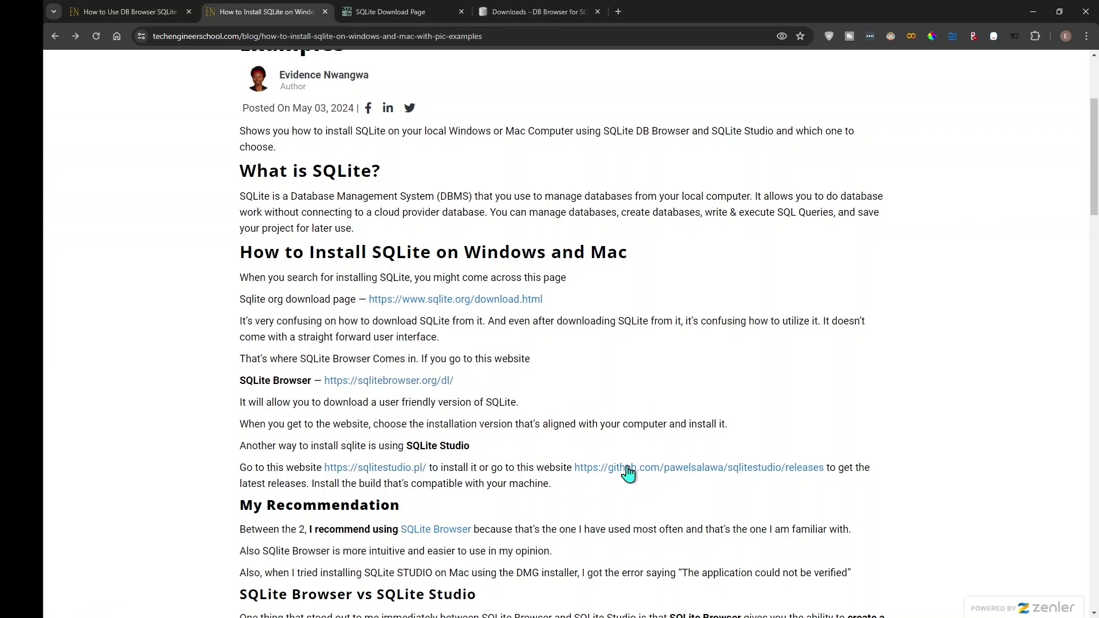
click(522, 17)
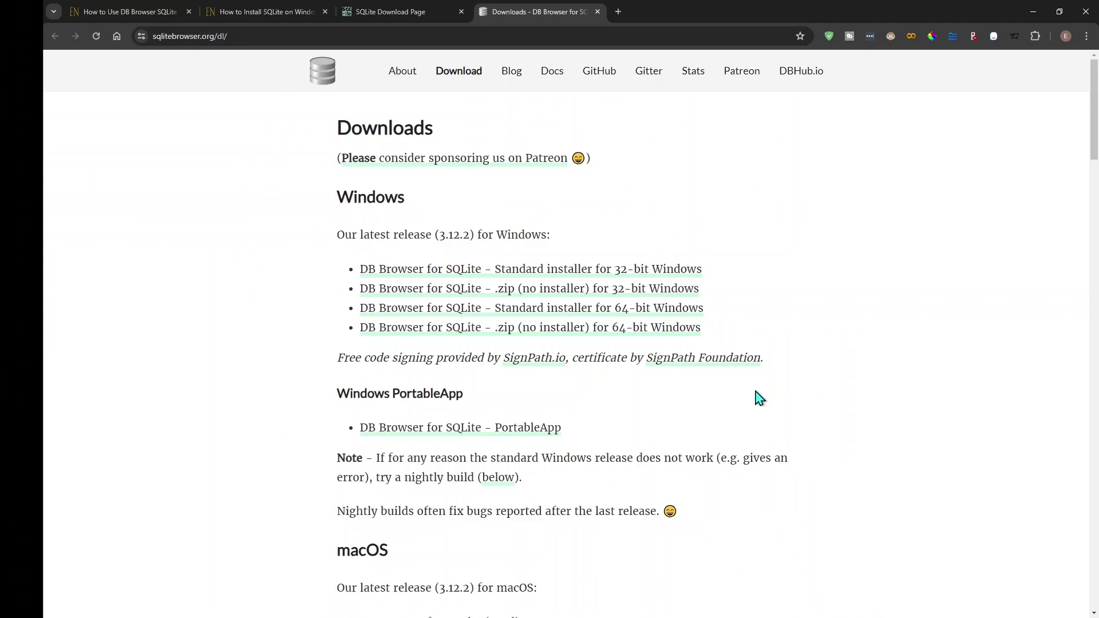
Download the DB Browser for SQLite standard installer for 64-bit Windows and launch it
scroll(385, 570, down, 3)
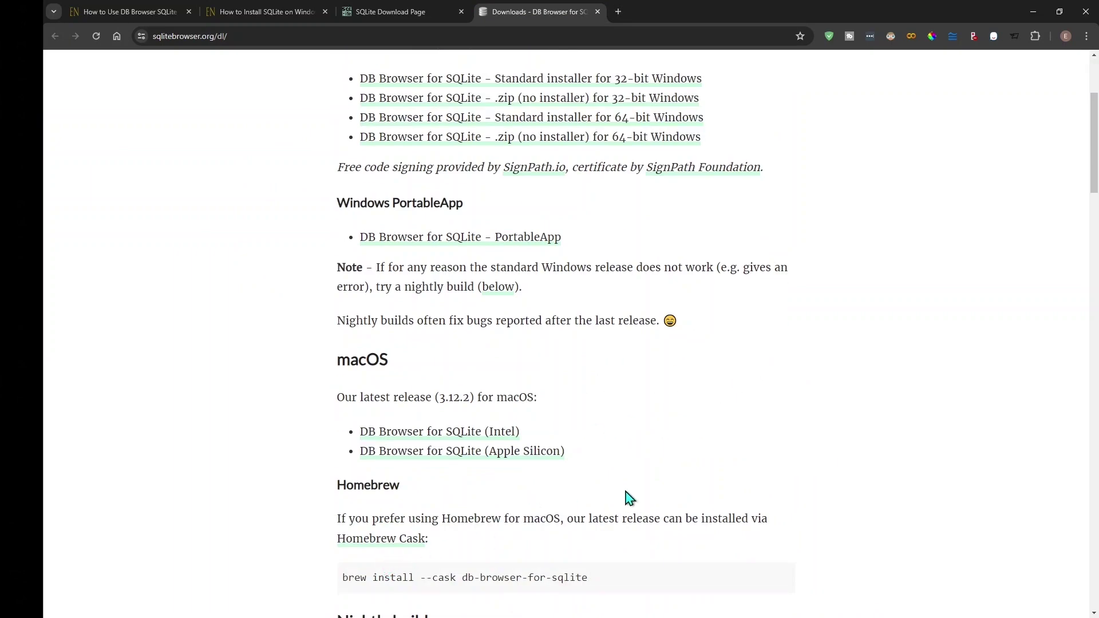
scroll(629, 496, up, 3)
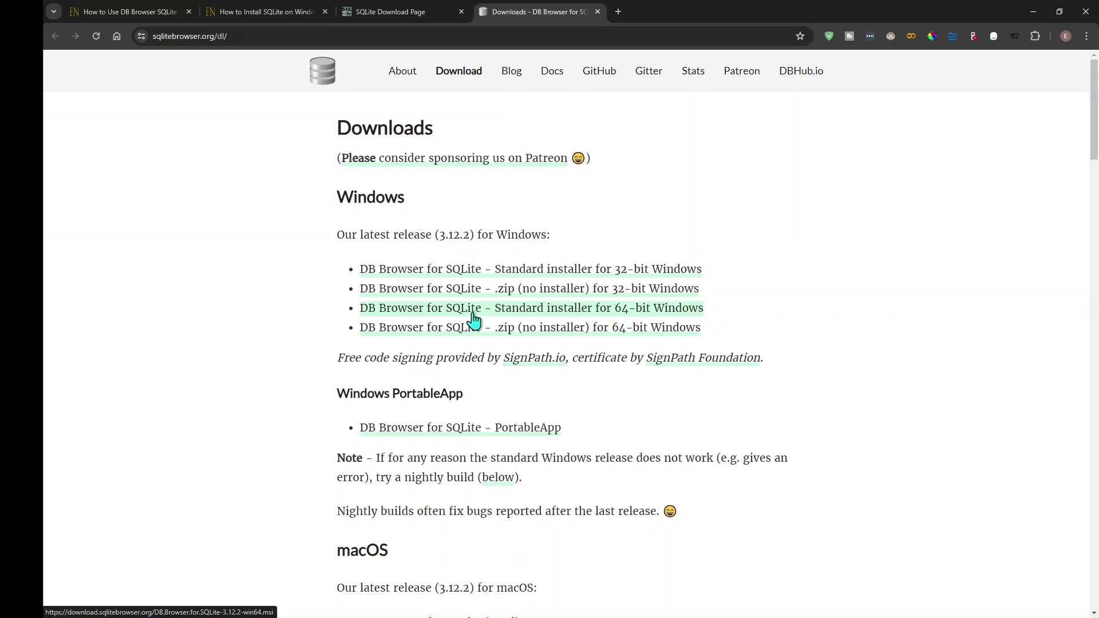
click(473, 318)
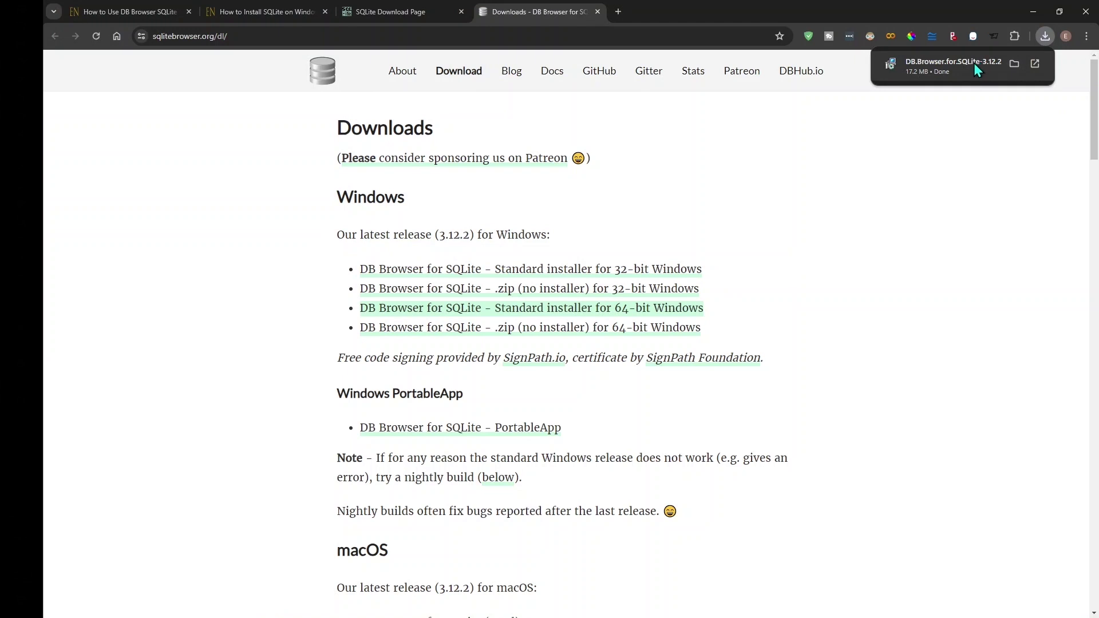
click(976, 69)
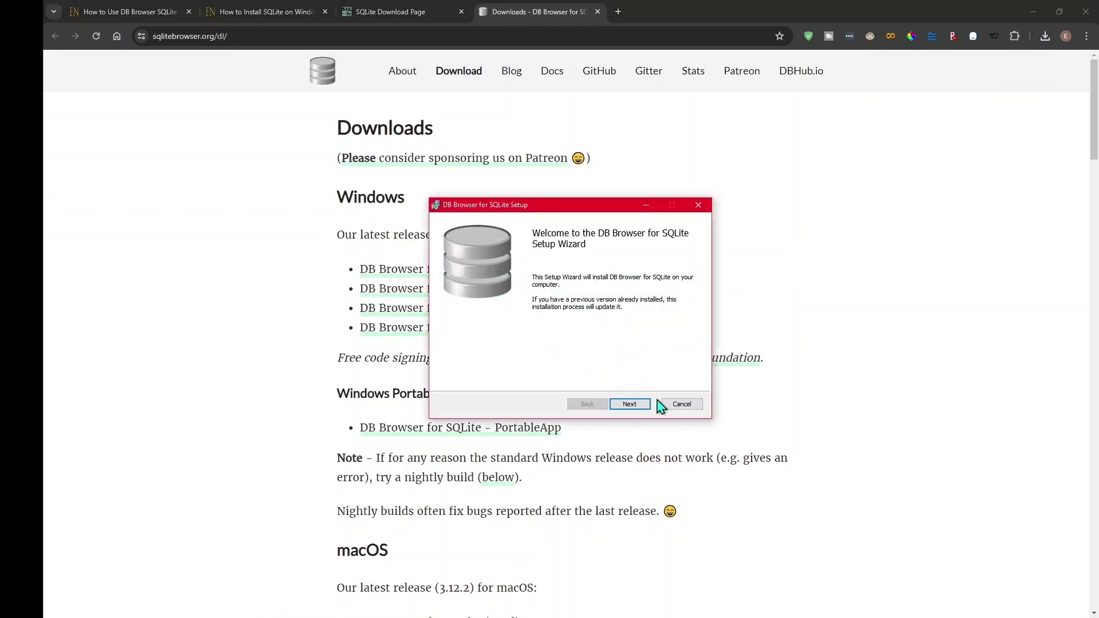
Proceed past the setup wizard's welcome page and accept the terms of the End-User License Agreement
click(631, 406)
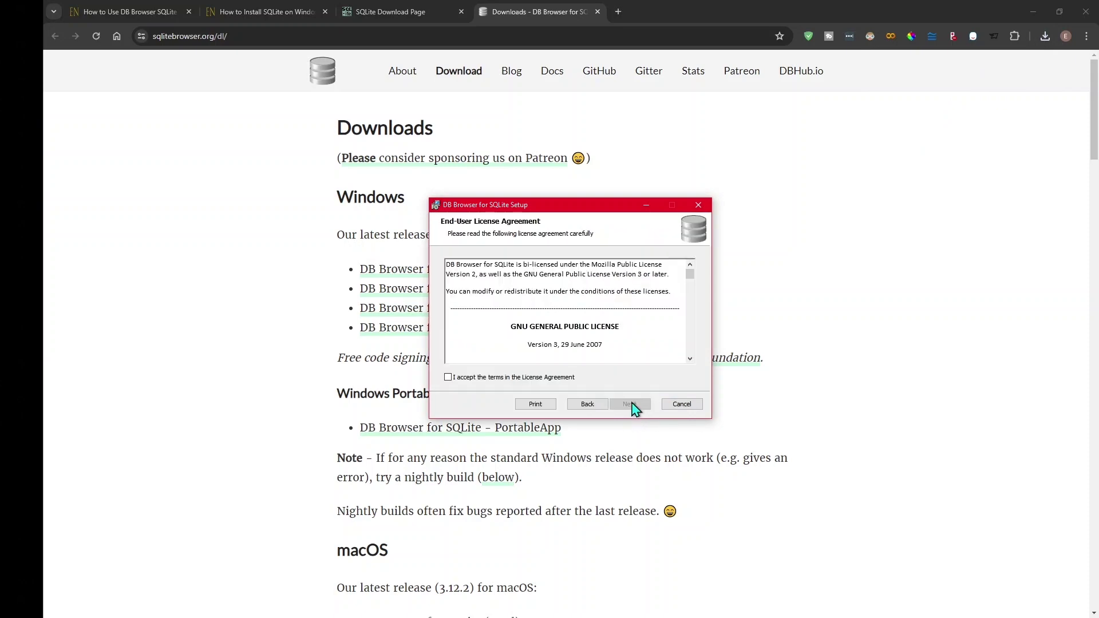
click(563, 378)
drag(691, 275, 687, 393)
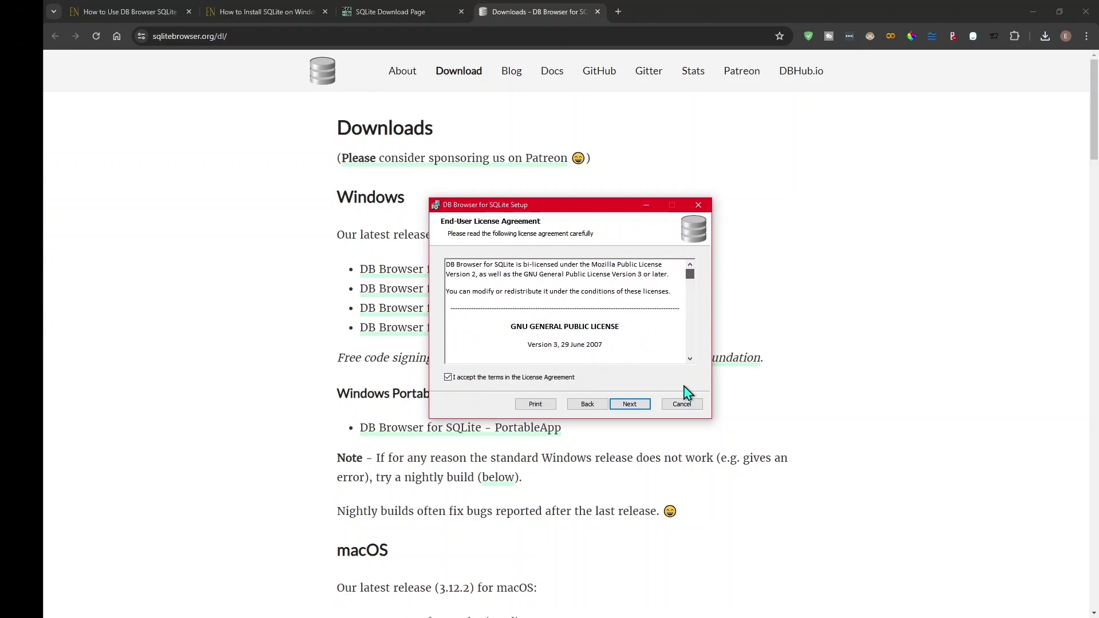
click(631, 406)
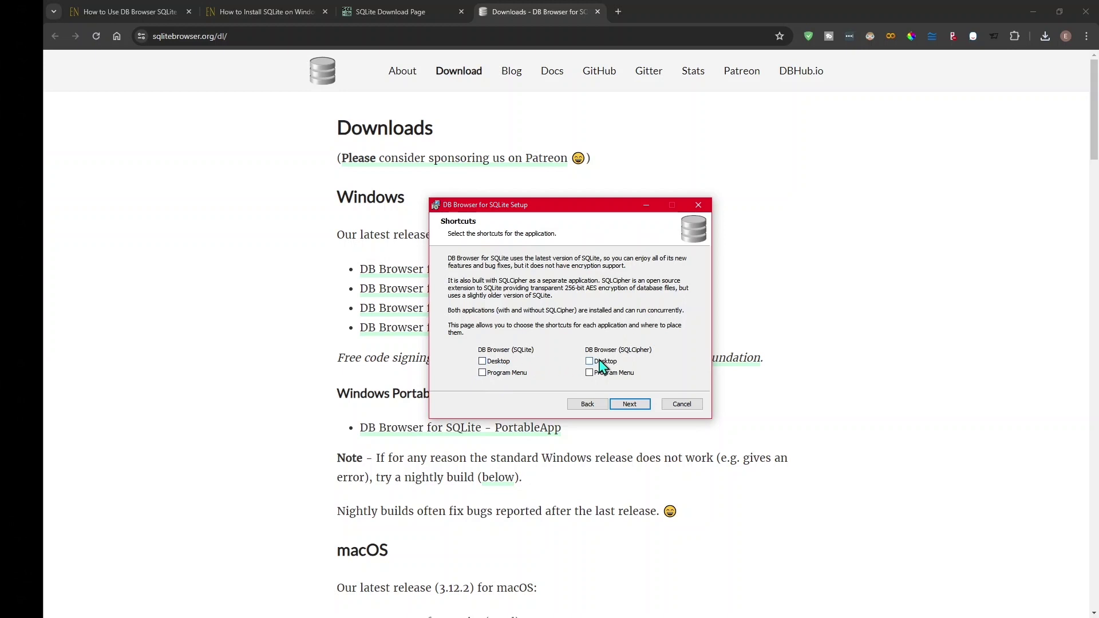
Choose Program Menu shortcuts for both DB Browser (SQLite) and DB Browser (SQLCipher) and continue the setup
click(483, 373)
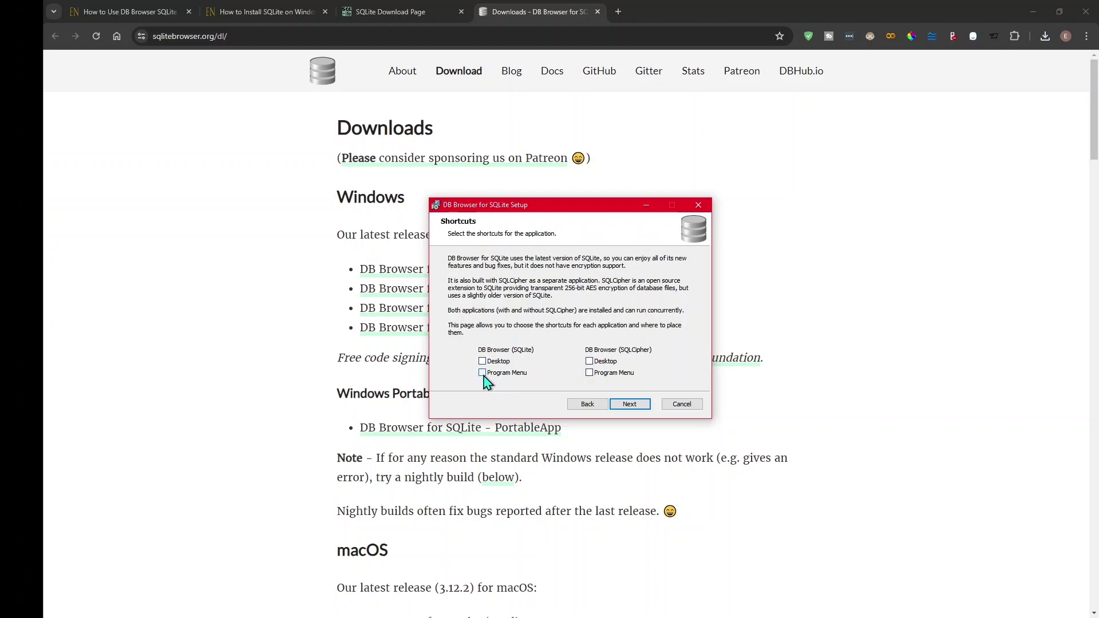
click(590, 373)
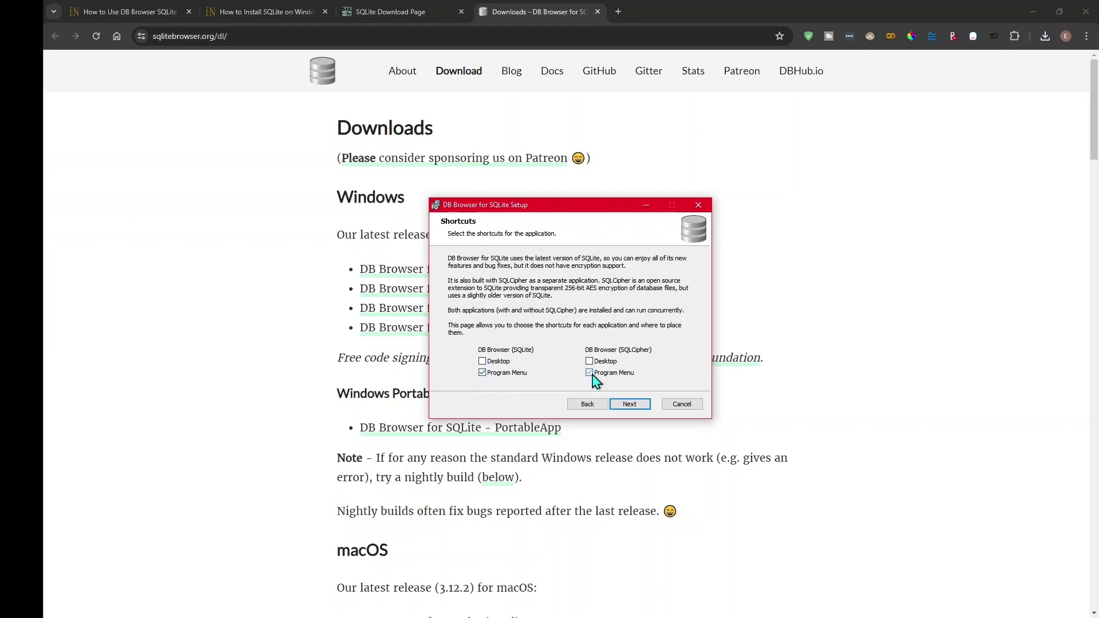
click(630, 405)
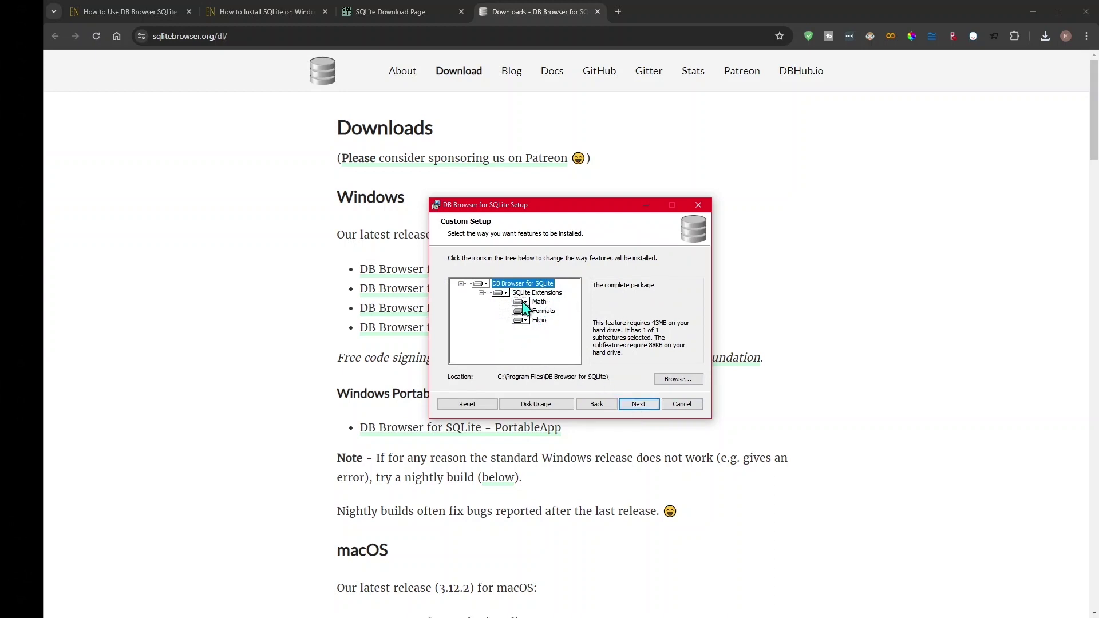
Set the Math extension to be installed on the local hard drive, then install DB Browser for SQLite and finish the wizard
click(548, 303)
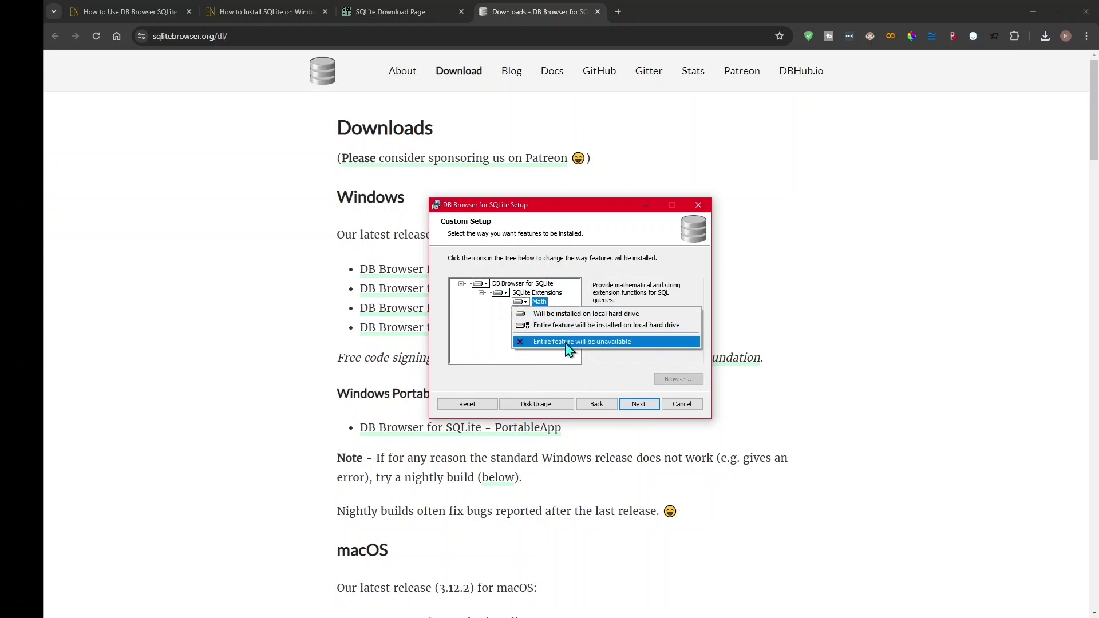
click(605, 314)
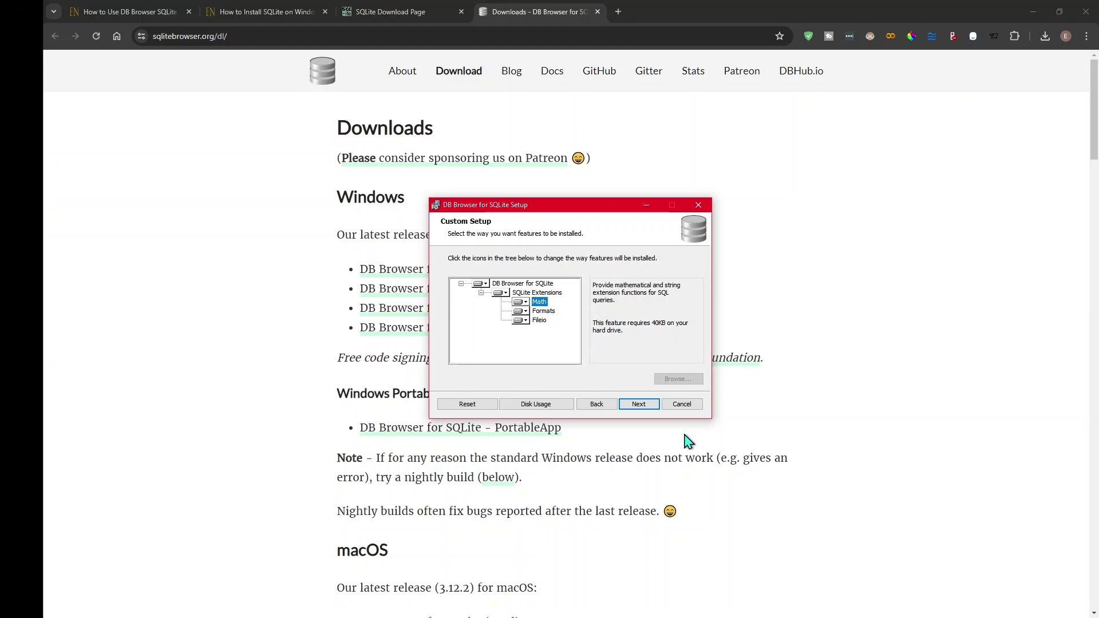
click(635, 407)
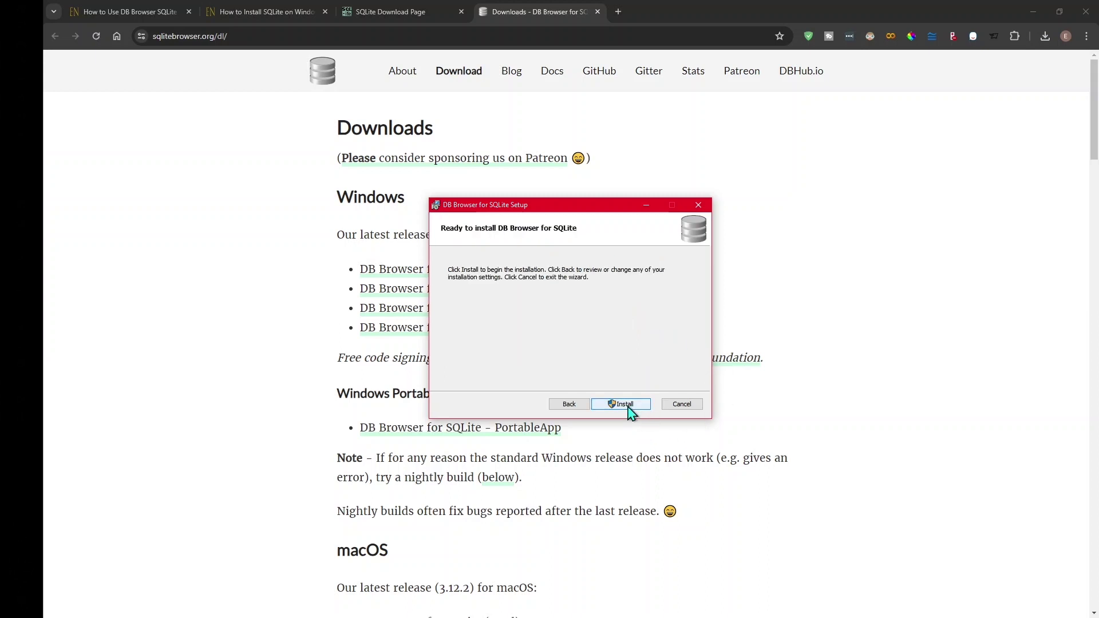
click(627, 405)
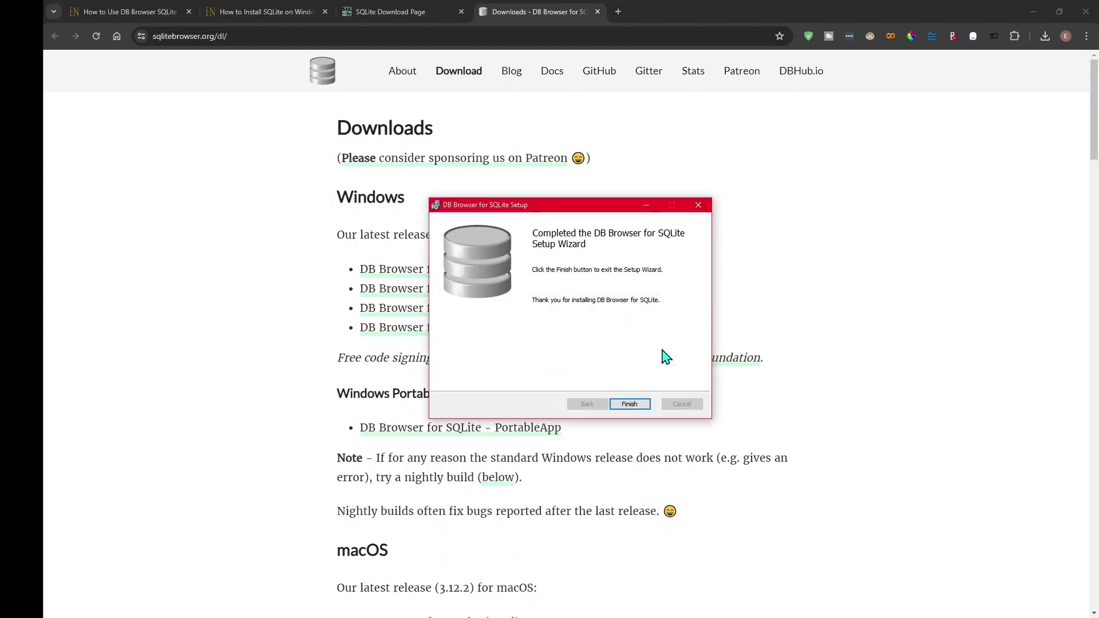
click(629, 404)
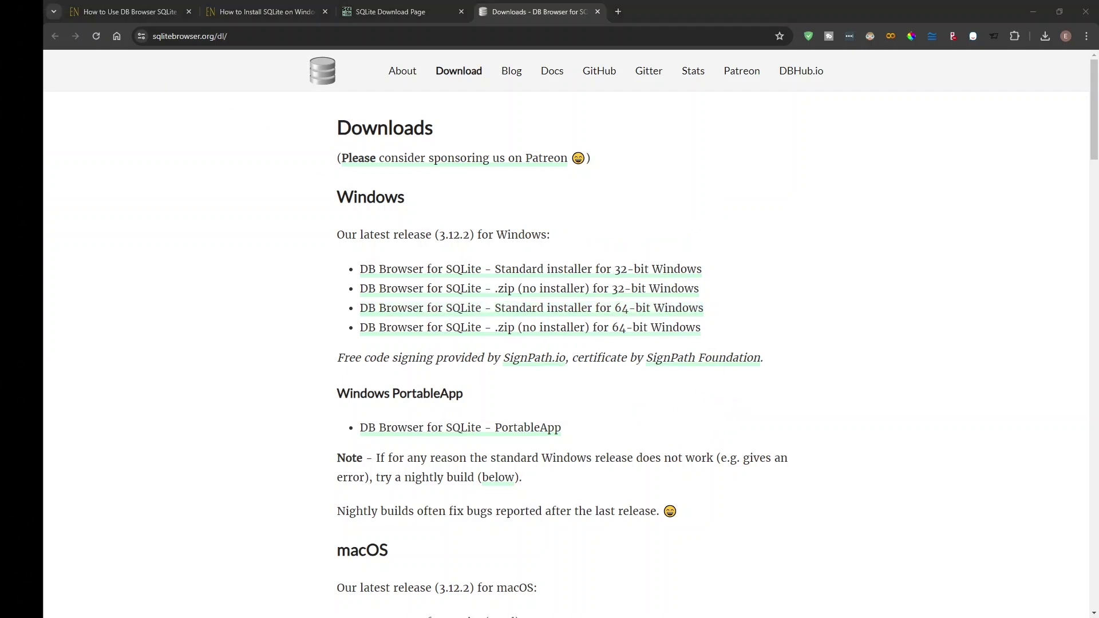
Search the installed apps for "sql", launch DB Browser (SQLite), and return to the web browser
key(super)
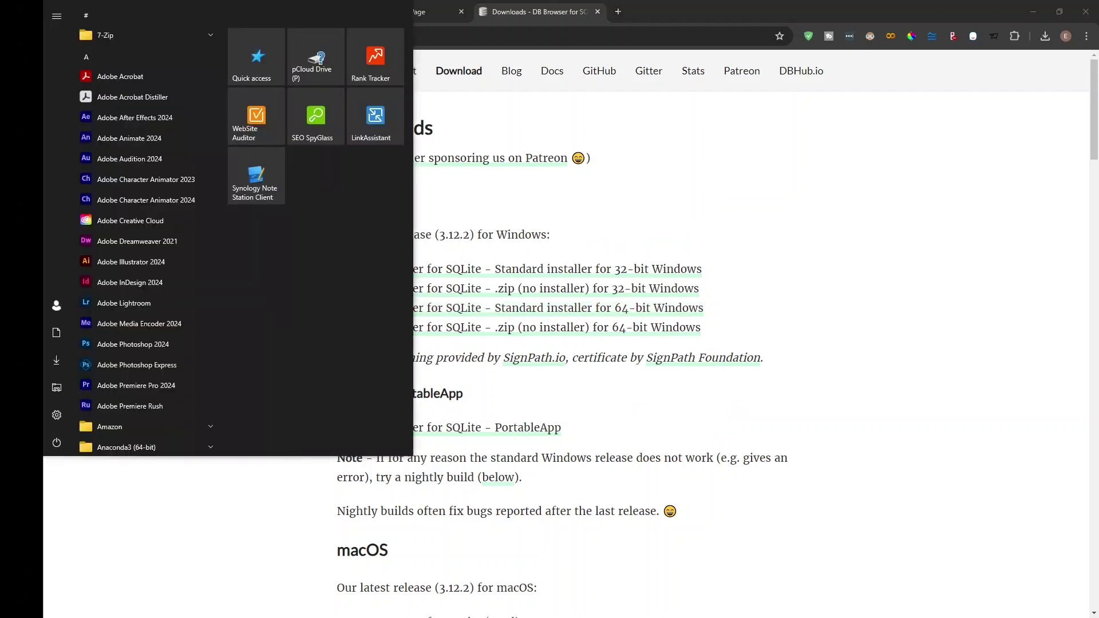
text(sql)
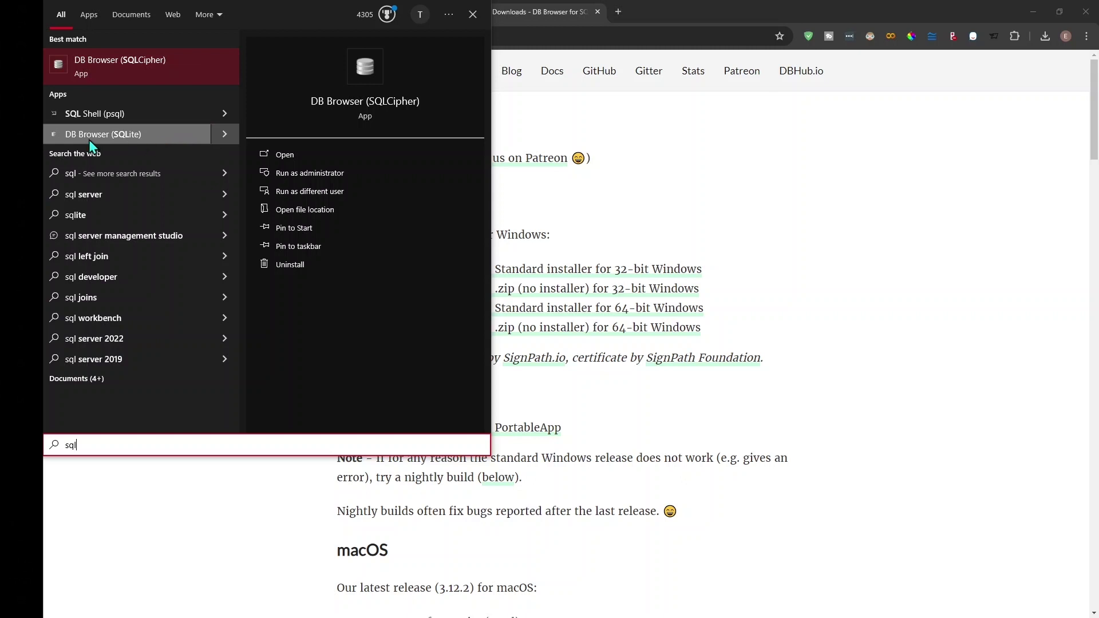
click(167, 136)
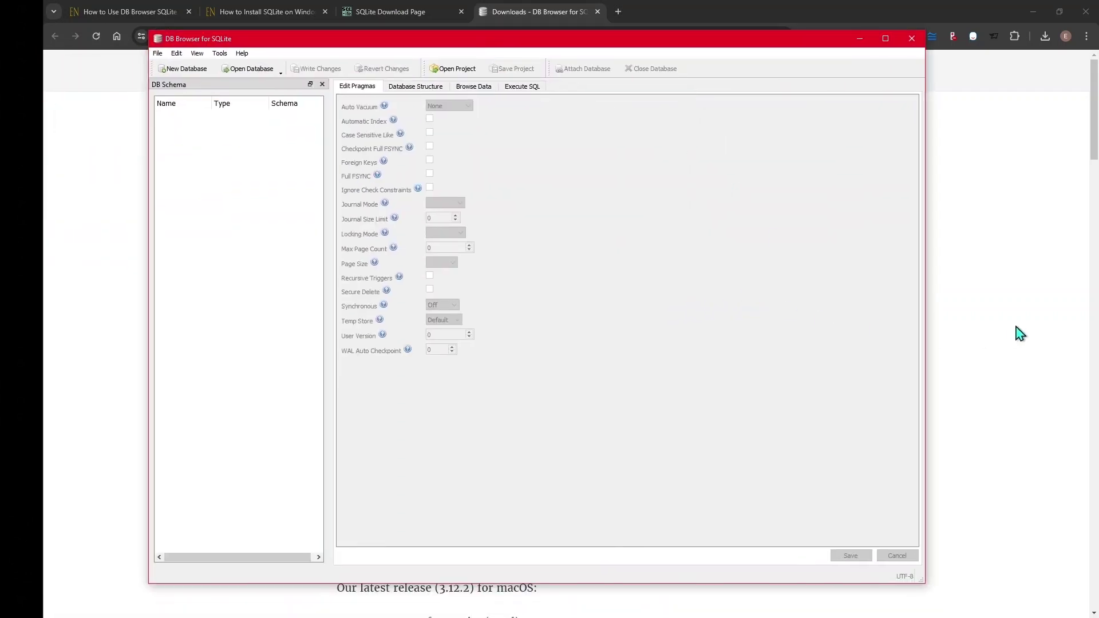
click(998, 331)
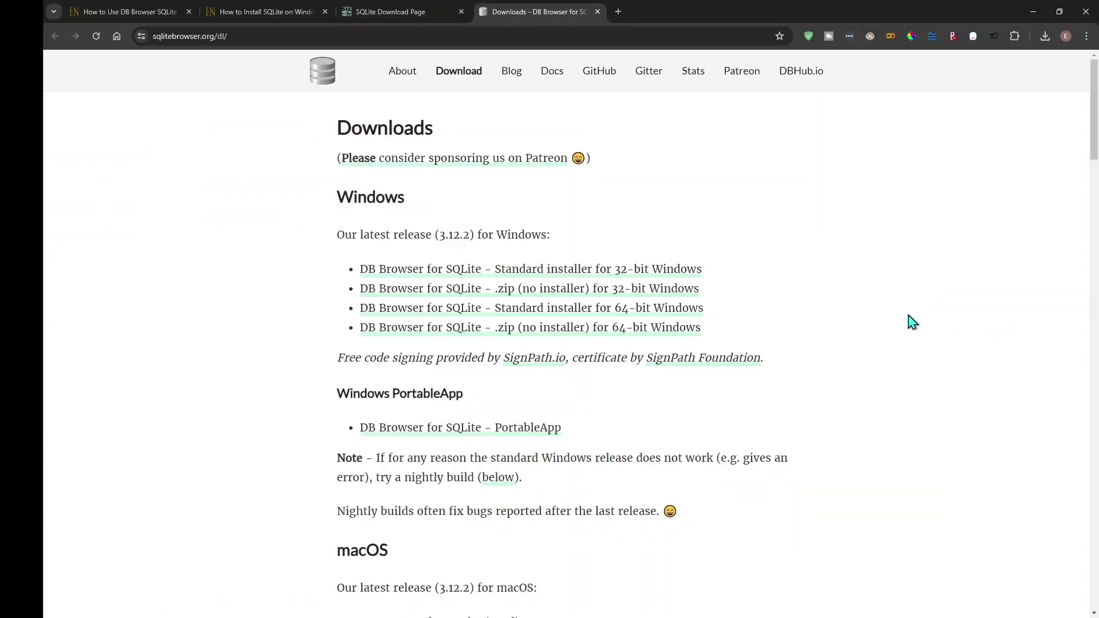
Review the SQLite installation article and the official SQLite Download Page, and return to the article
click(251, 10)
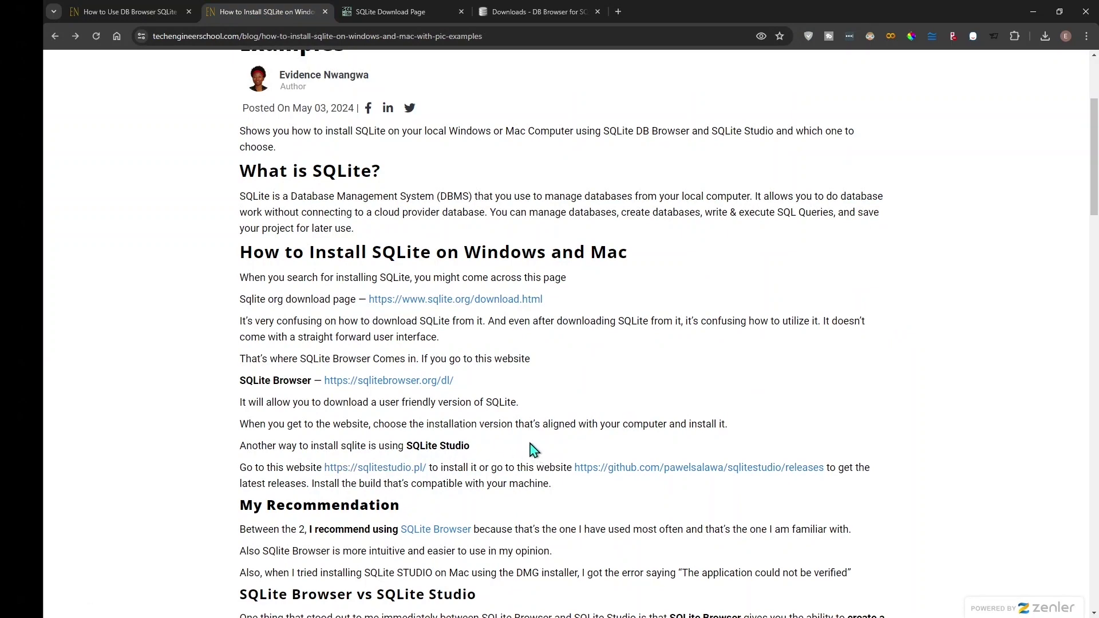
scroll(531, 449, down, 3)
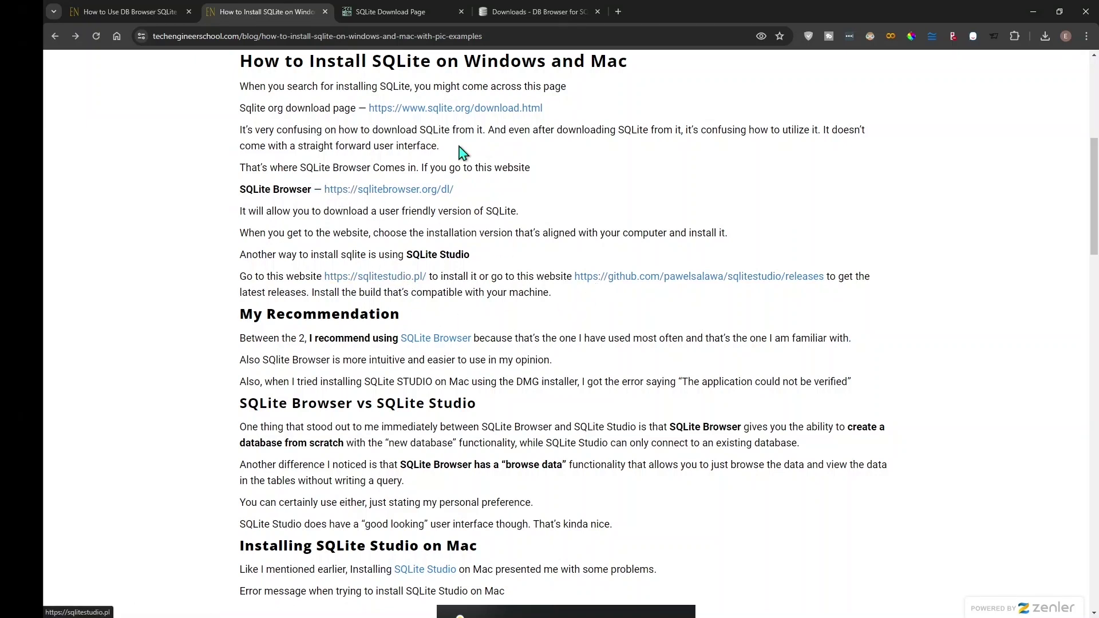
click(477, 113)
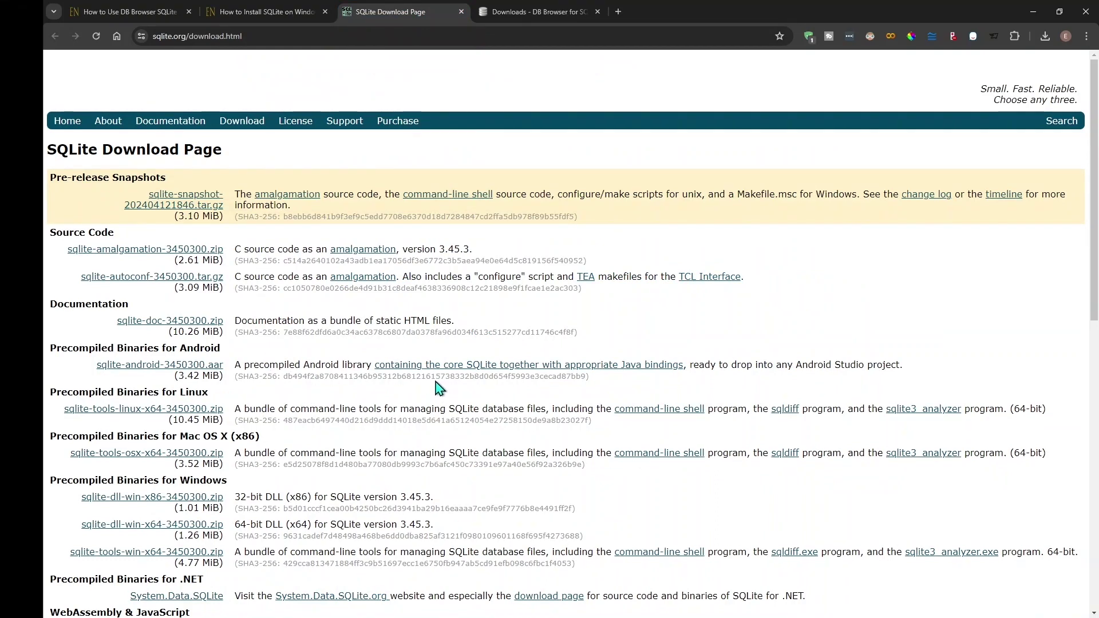
click(280, 13)
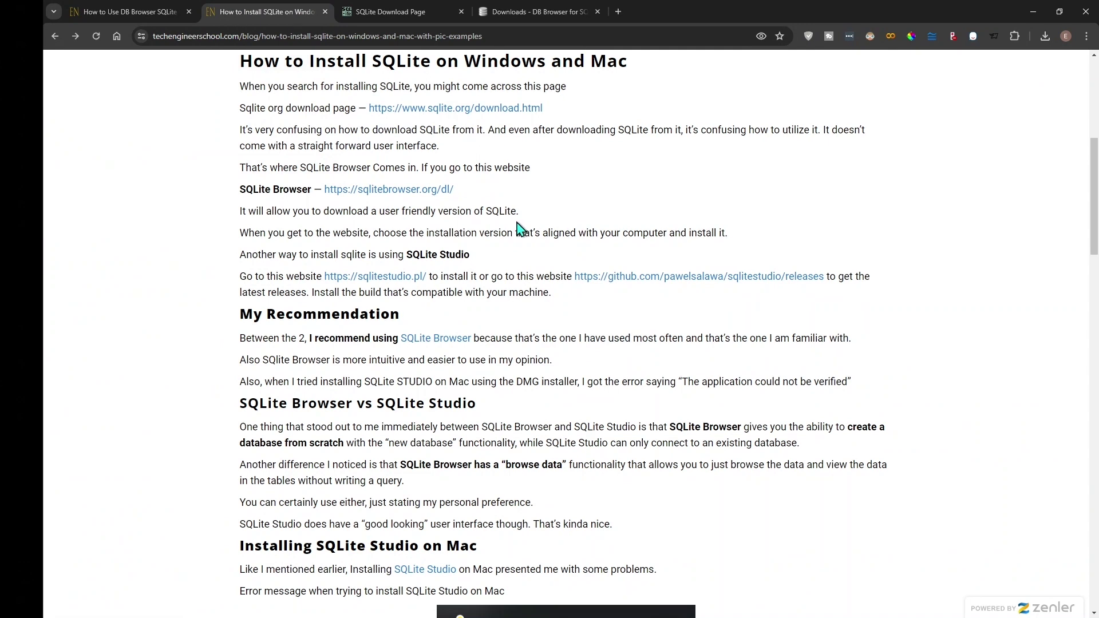
Open the article's sqlitestudio.pl link in a separate tab, download the SQLiteStudio installer for Windows and launch it
right_click(412, 280)
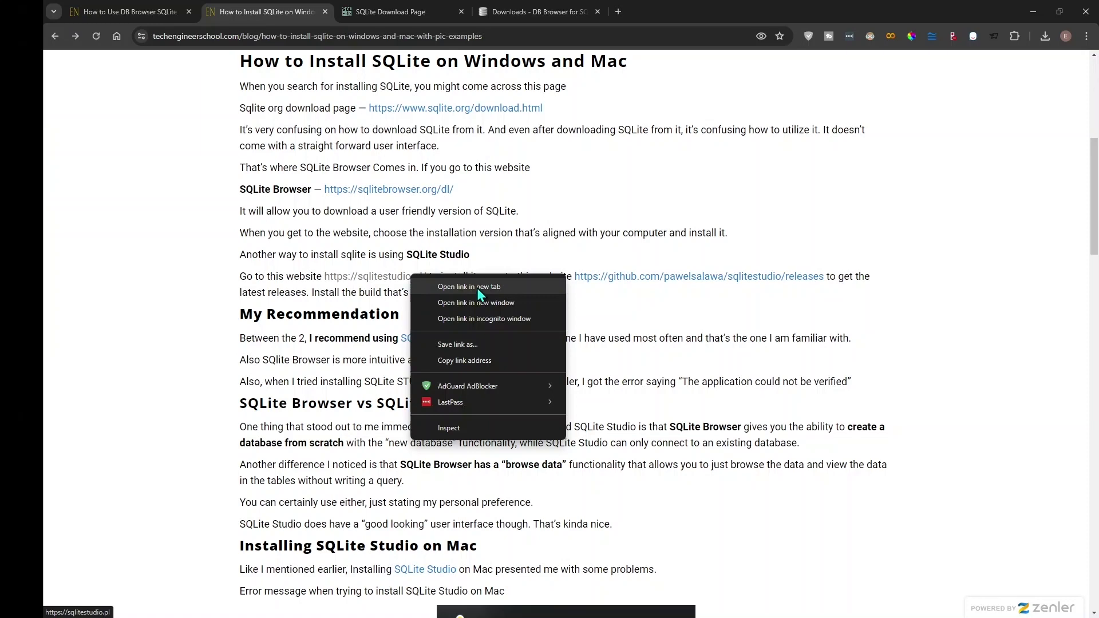
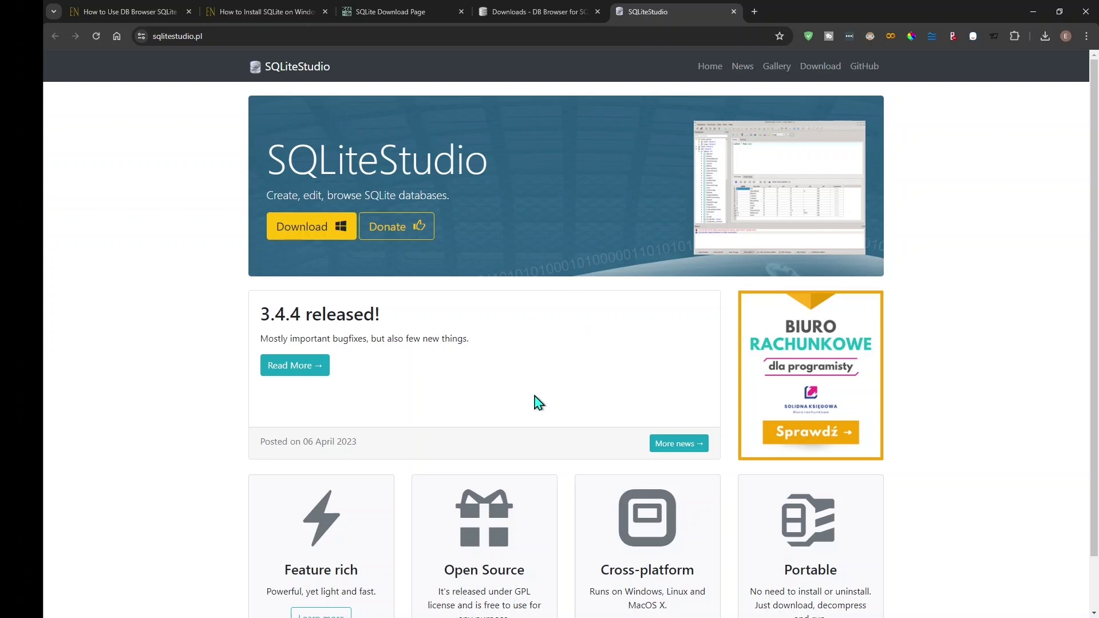
scroll(538, 402, down, 2)
scroll(538, 403, up, 2)
click(302, 241)
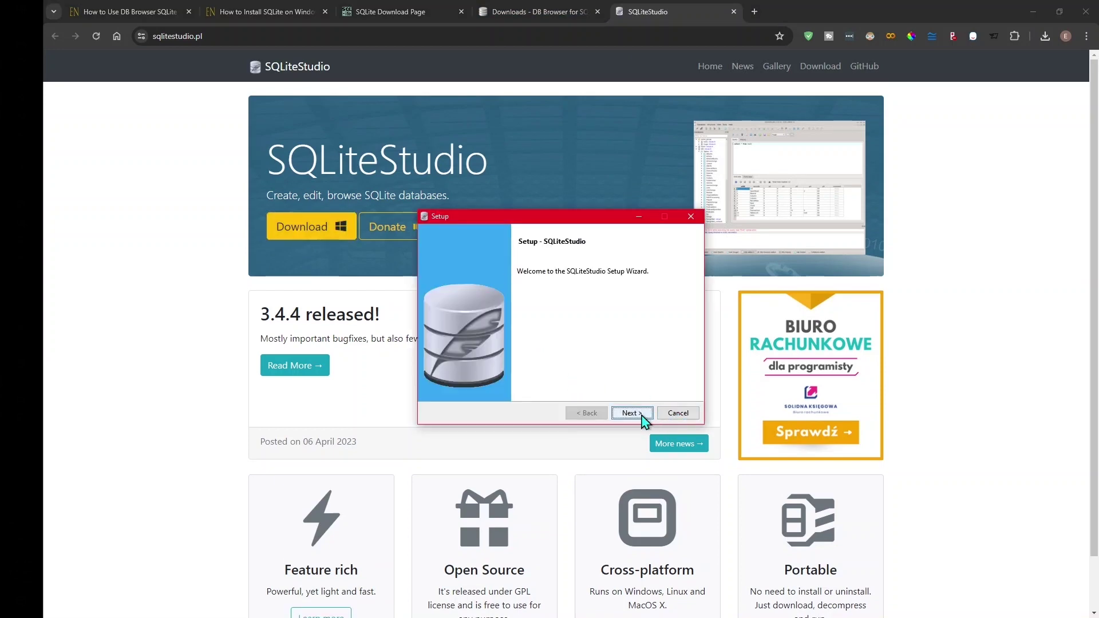
Proceed past the SQLiteStudio setup welcome page, look through the License Agreement and accept it
click(643, 418)
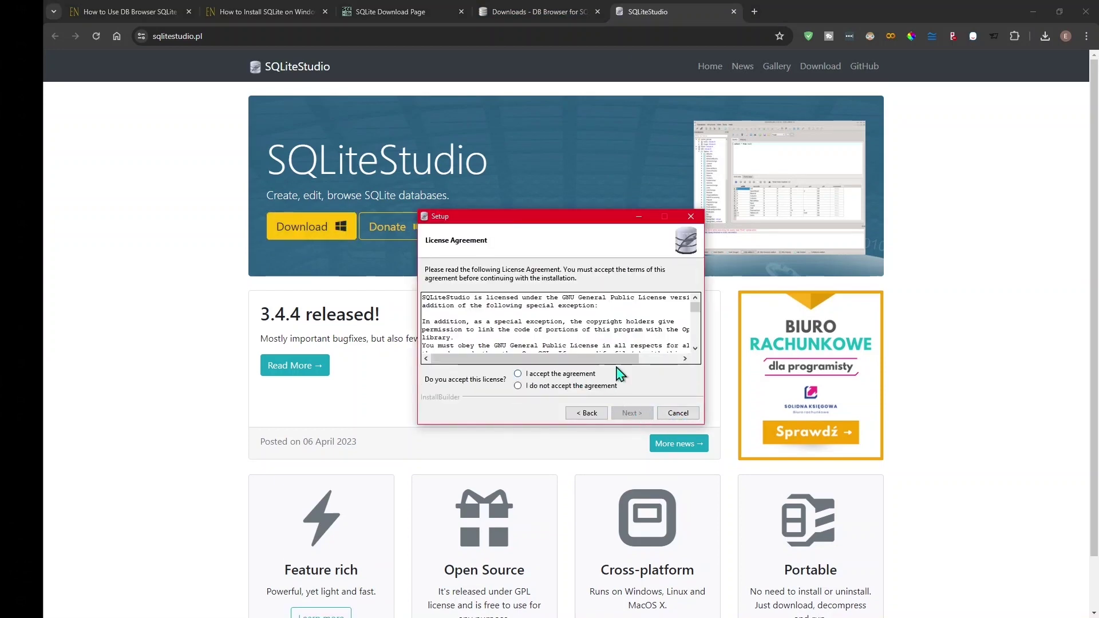
drag(695, 309, 697, 343)
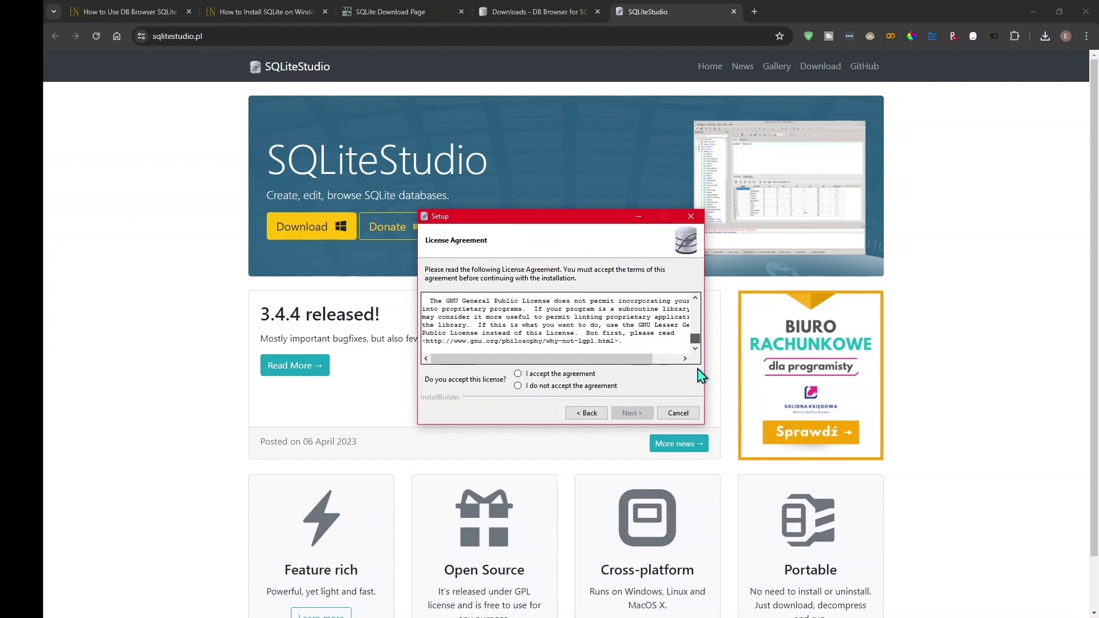
click(565, 376)
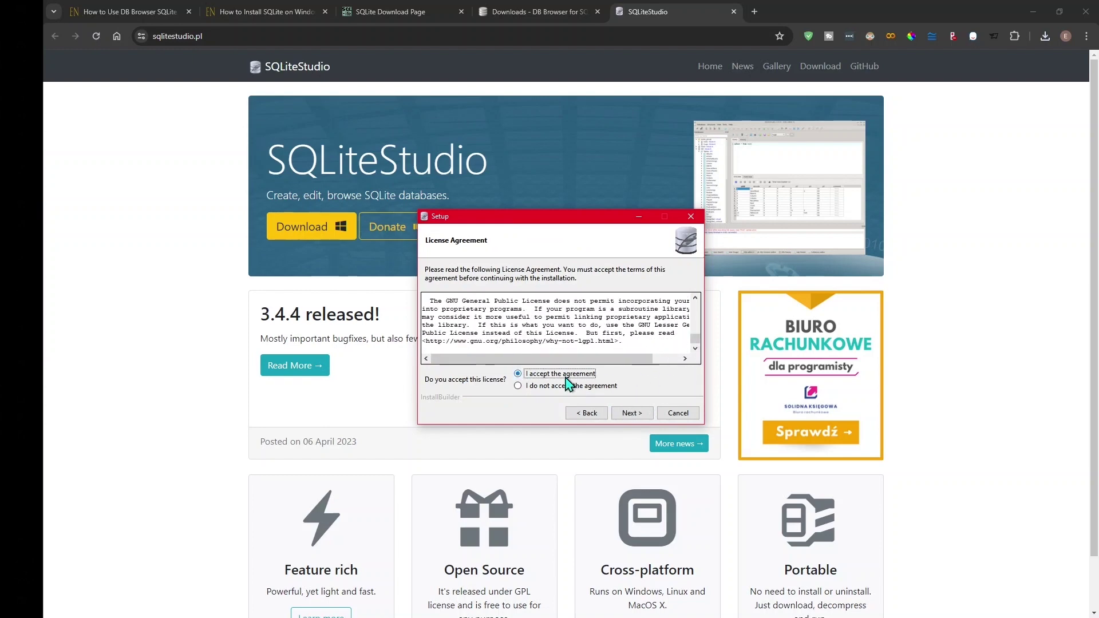
drag(695, 344, 694, 309)
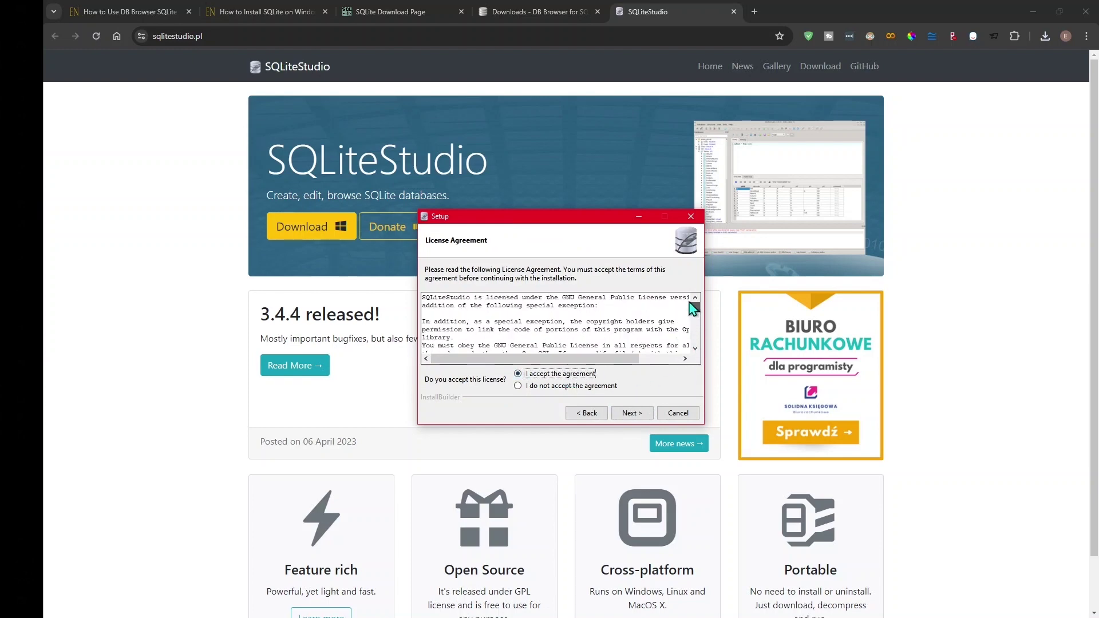
click(632, 416)
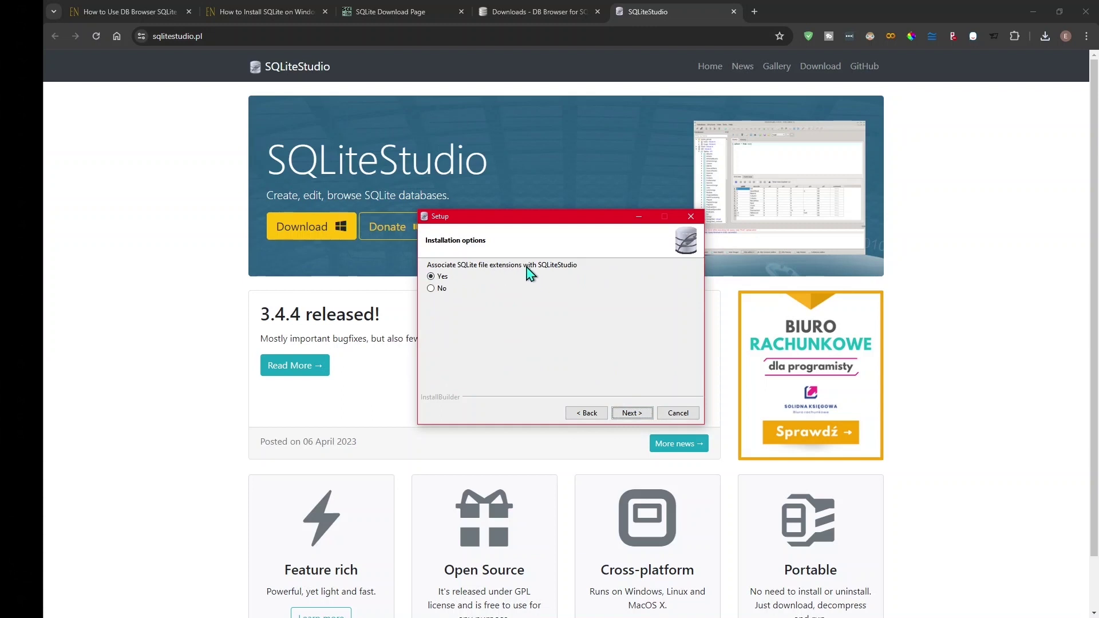
Decline associating SQLite file extensions with SQLiteStudio and install it in C:\Program Files\SQLiteStudio
click(431, 289)
click(627, 416)
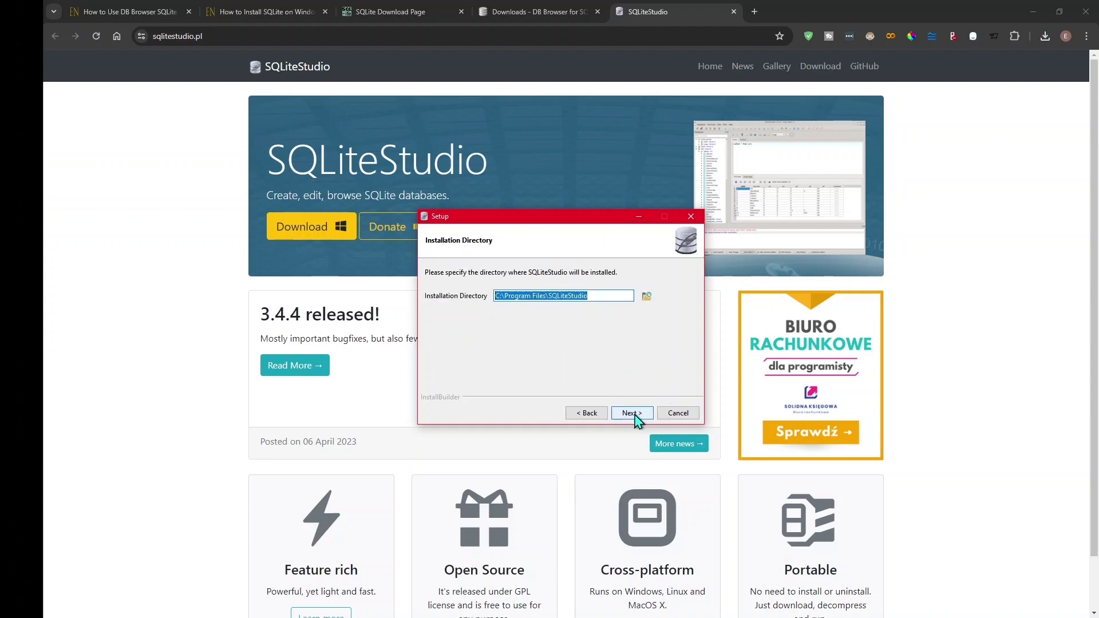
click(632, 415)
click(632, 416)
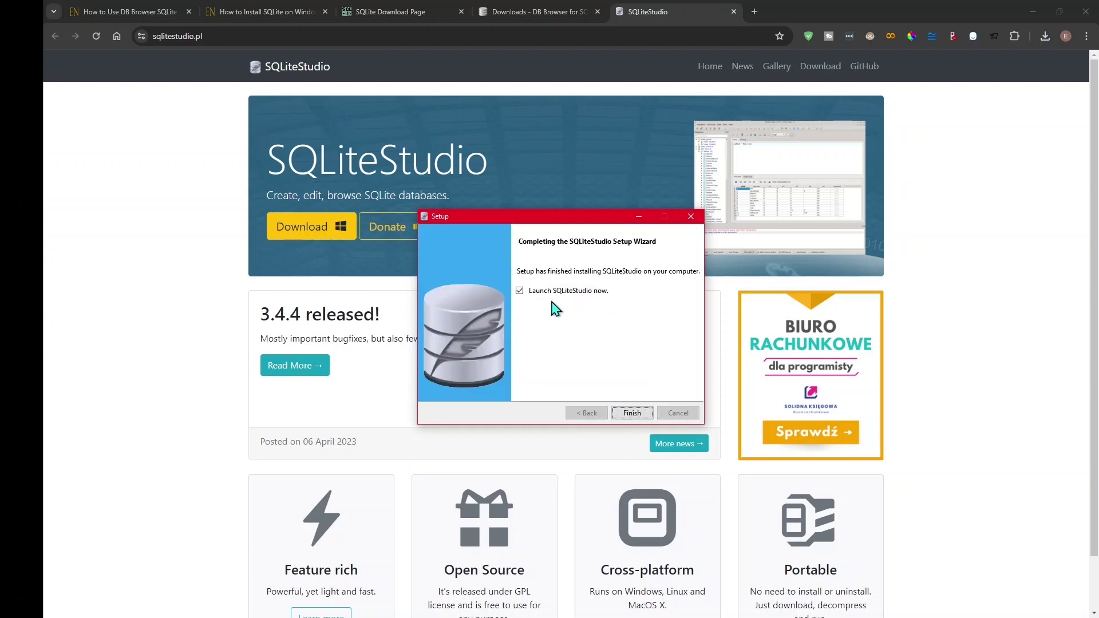
Finish the setup with the option to launch SQLiteStudio, inspect its SQL editor and database list, and close the program
click(632, 413)
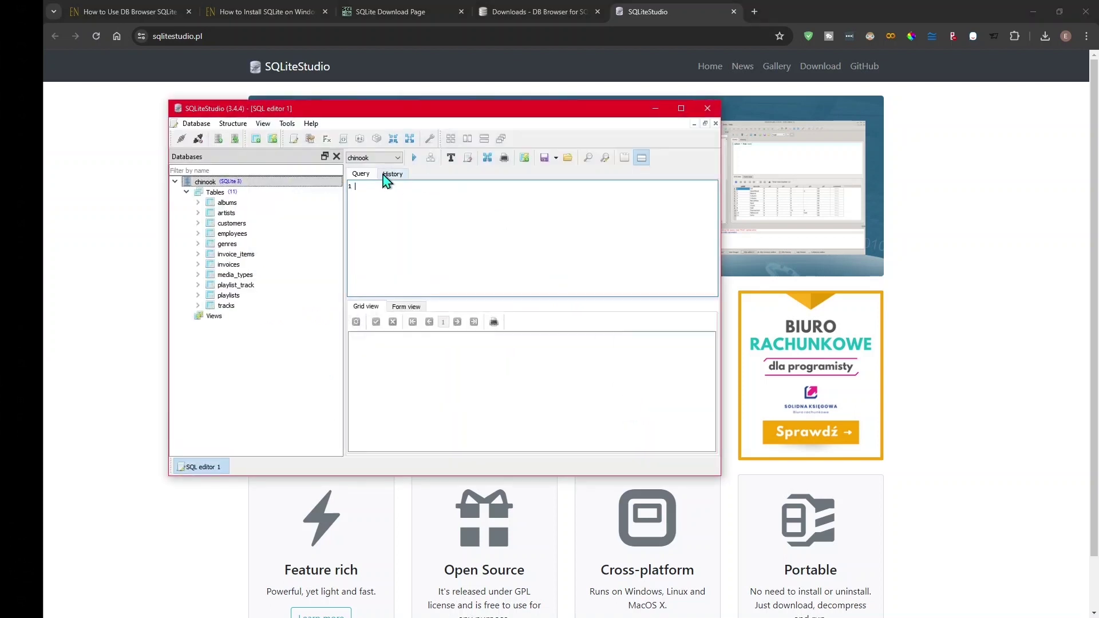
click(403, 225)
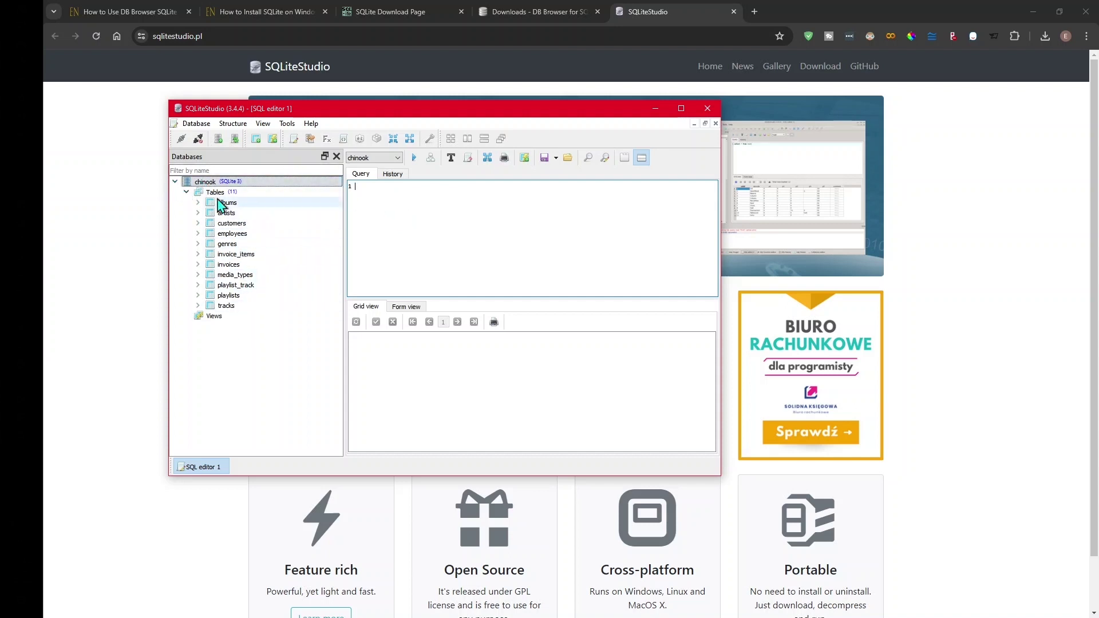
click(707, 109)
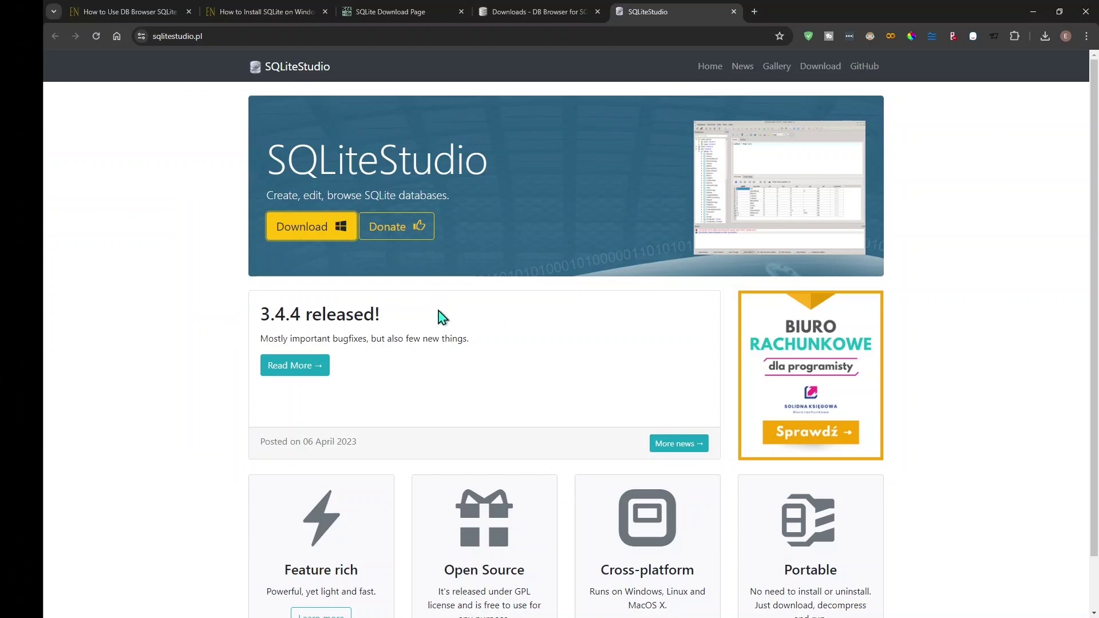
Read the article's recommendation, its SQLite Browser vs SQLite Studio comparison, and the section on installing SQLite Studio on Mac
click(266, 10)
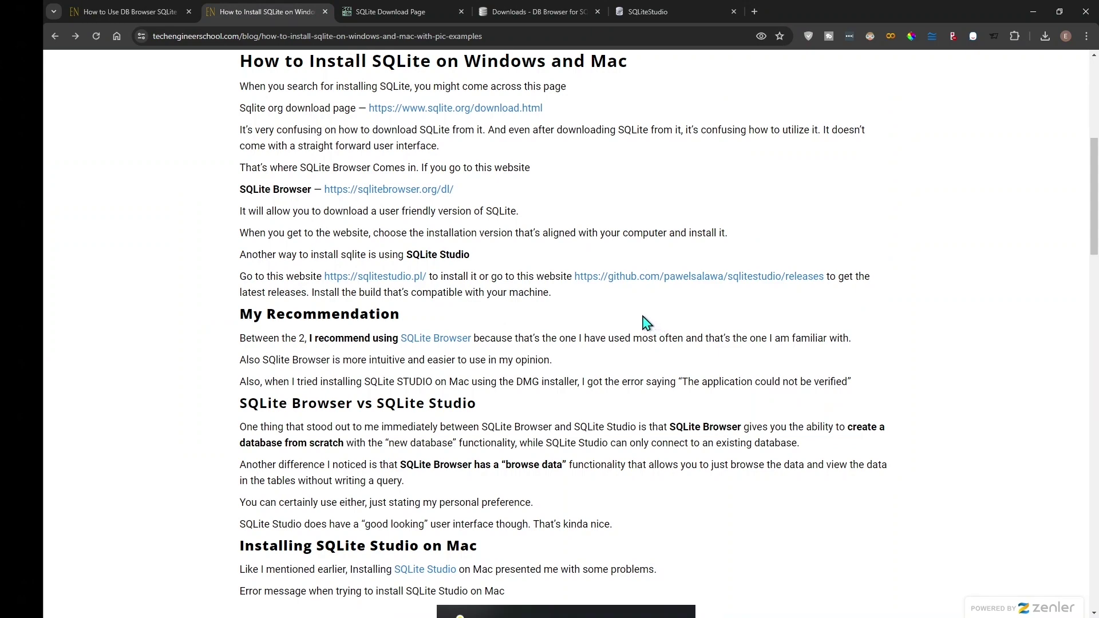
scroll(646, 322, down, 3)
scroll(644, 318, down, 3)
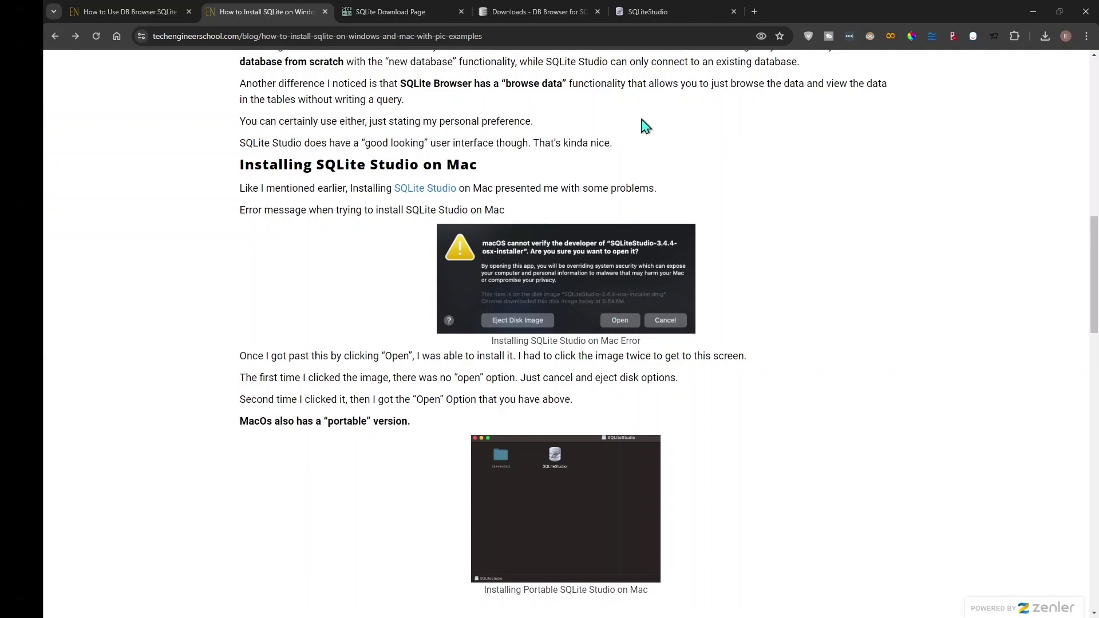
Open SQLiteStudio's GitHub releases page from its website and examine the 3.4.4 portable and installer files for each platform
click(661, 9)
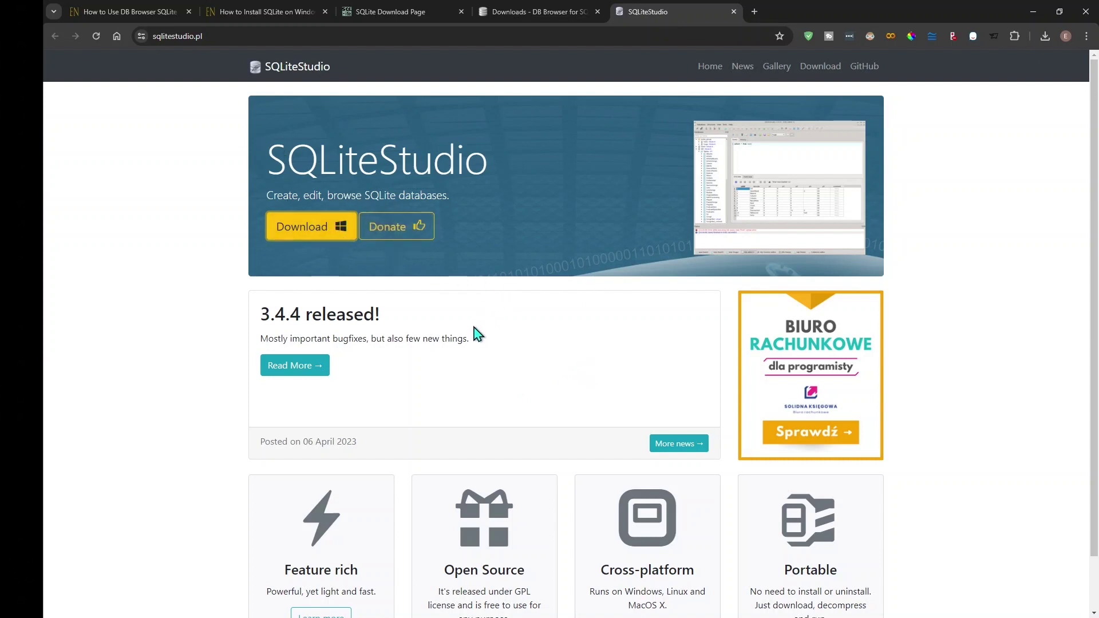
scroll(474, 332, down, 1)
scroll(475, 332, up, 1)
click(831, 71)
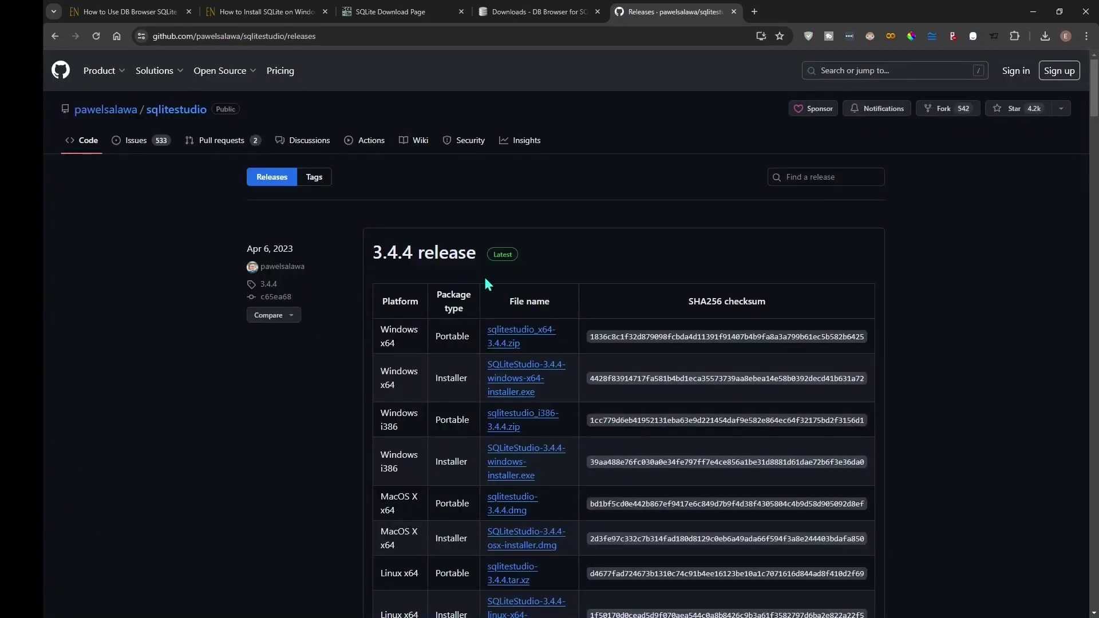
click(269, 10)
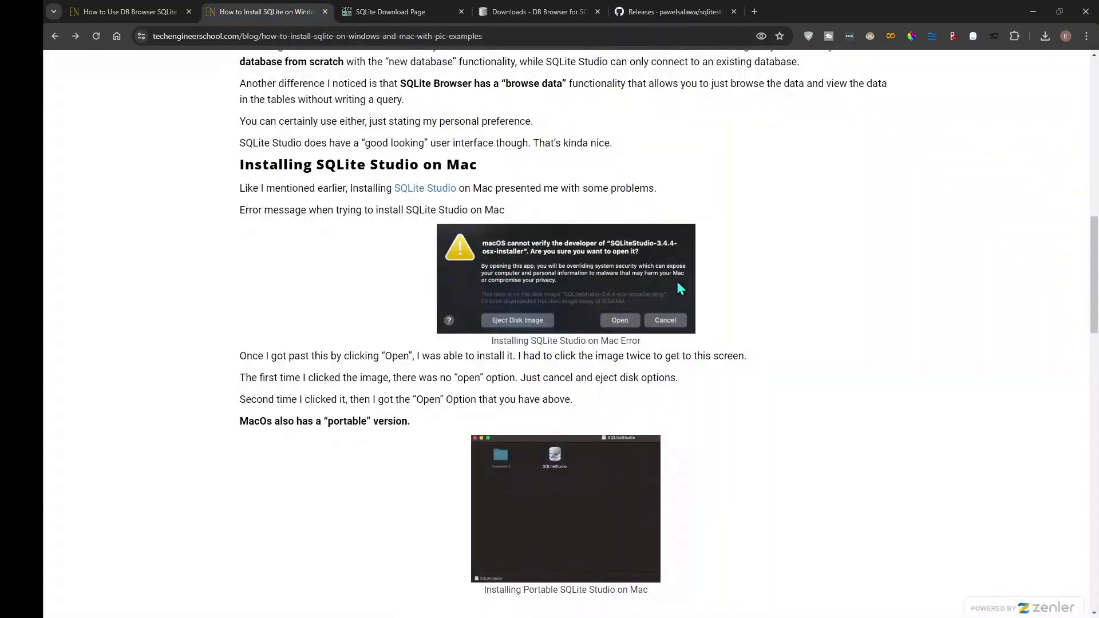
scroll(680, 351, up, 6)
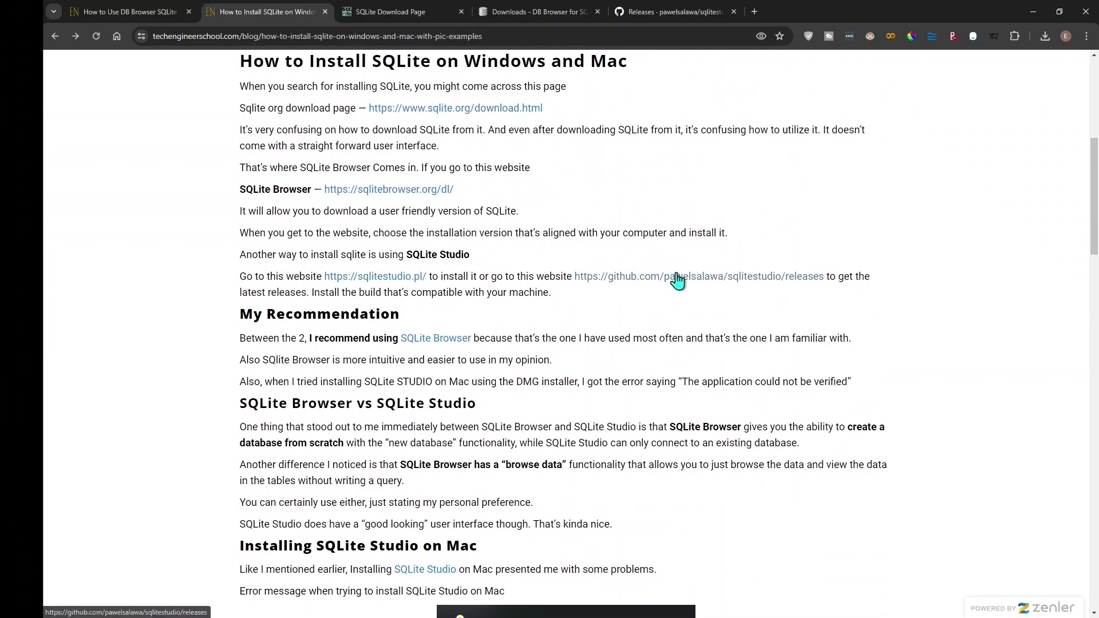
click(678, 11)
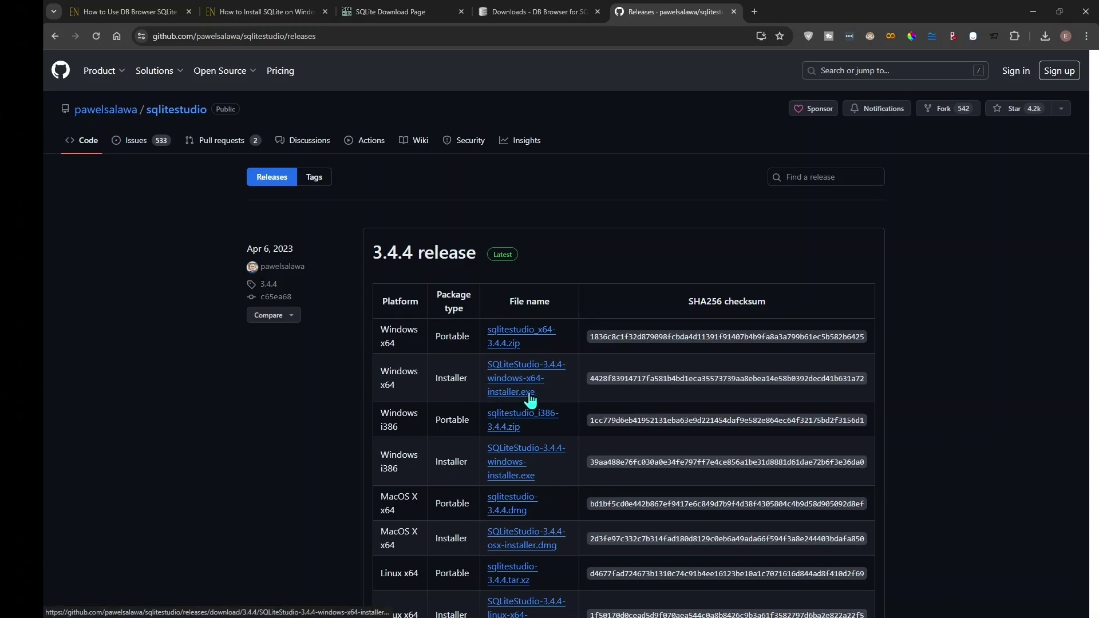
scroll(541, 389, down, 3)
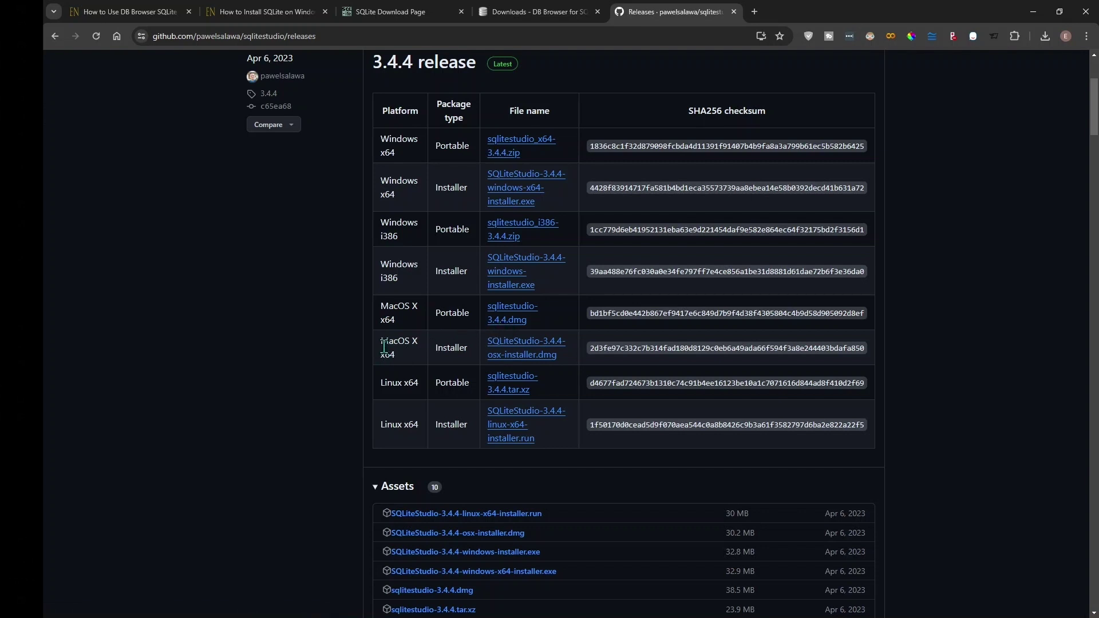
Review the article's instructions for installing SQLite Studio and SQLite Browser on Mac, and return to the DB Browser for SQLite downloads page
key(ctrl+2)
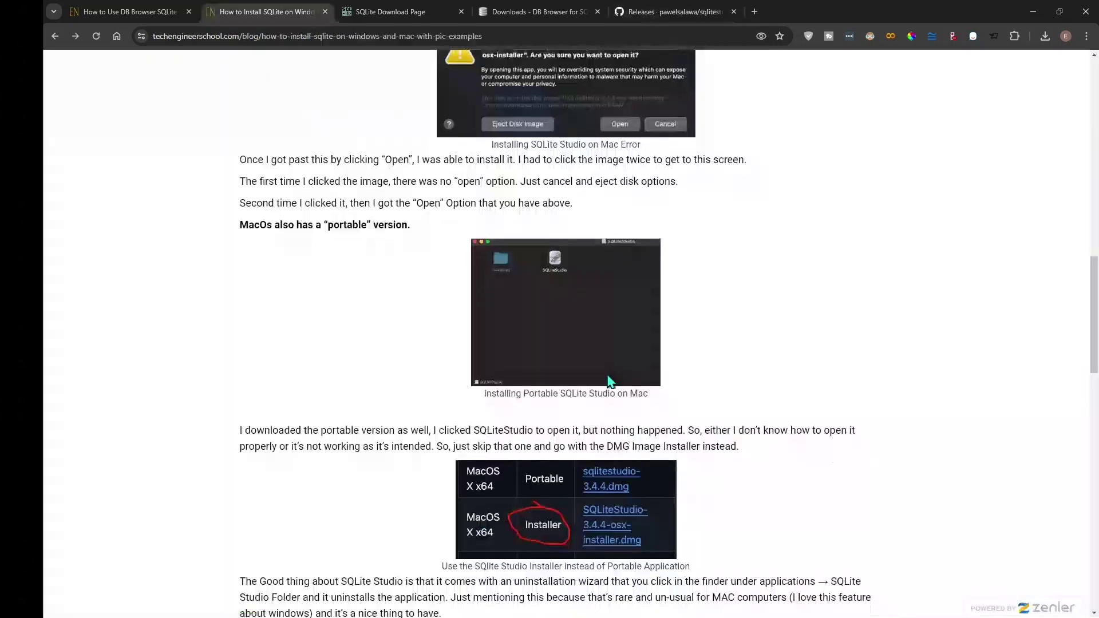
scroll(472, 367, down, 3)
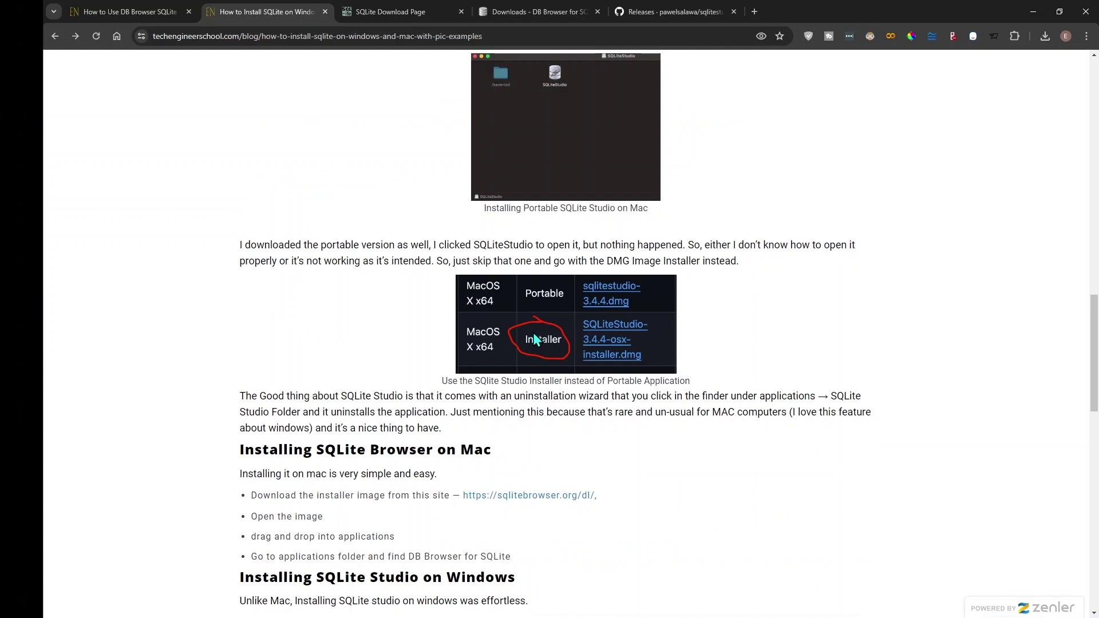
scroll(552, 356, up, 3)
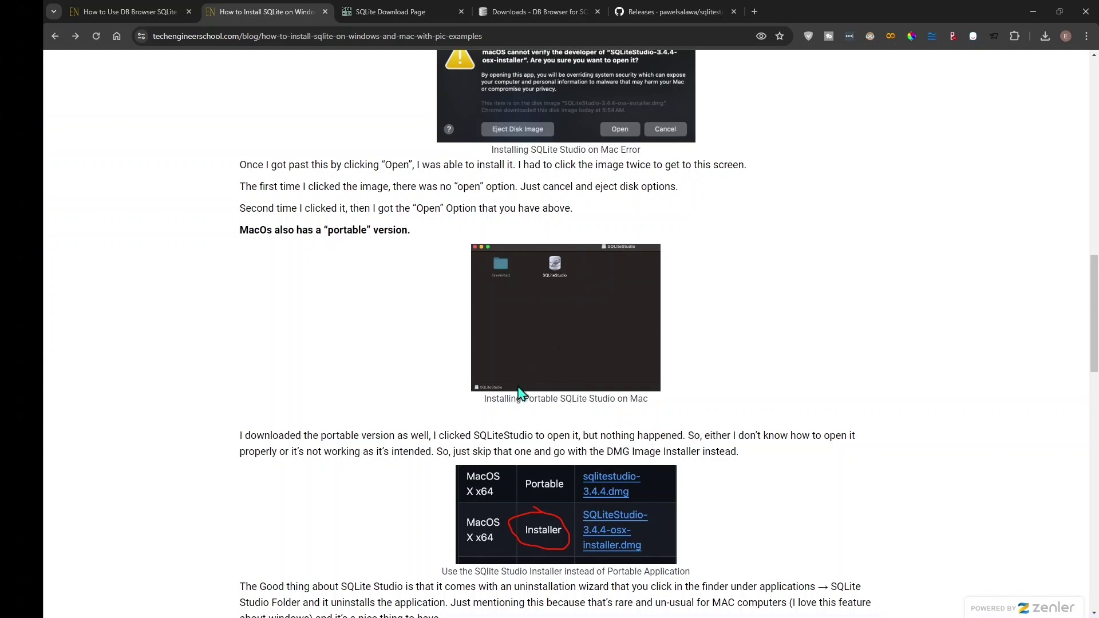
scroll(519, 393, up, 3)
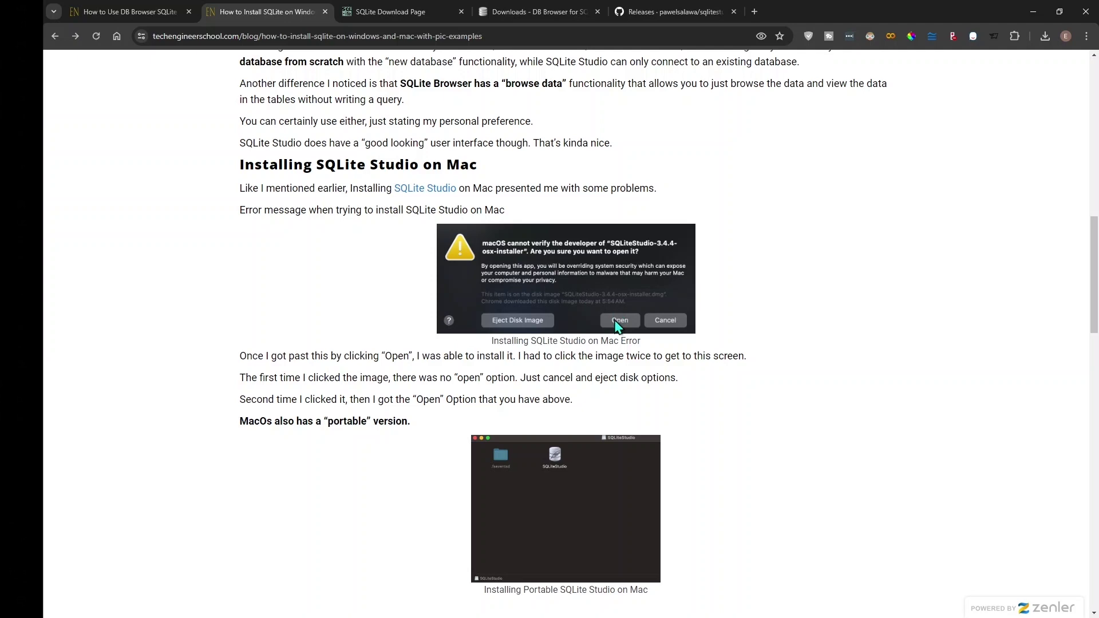
scroll(524, 434, down, 3)
scroll(523, 435, down, 6)
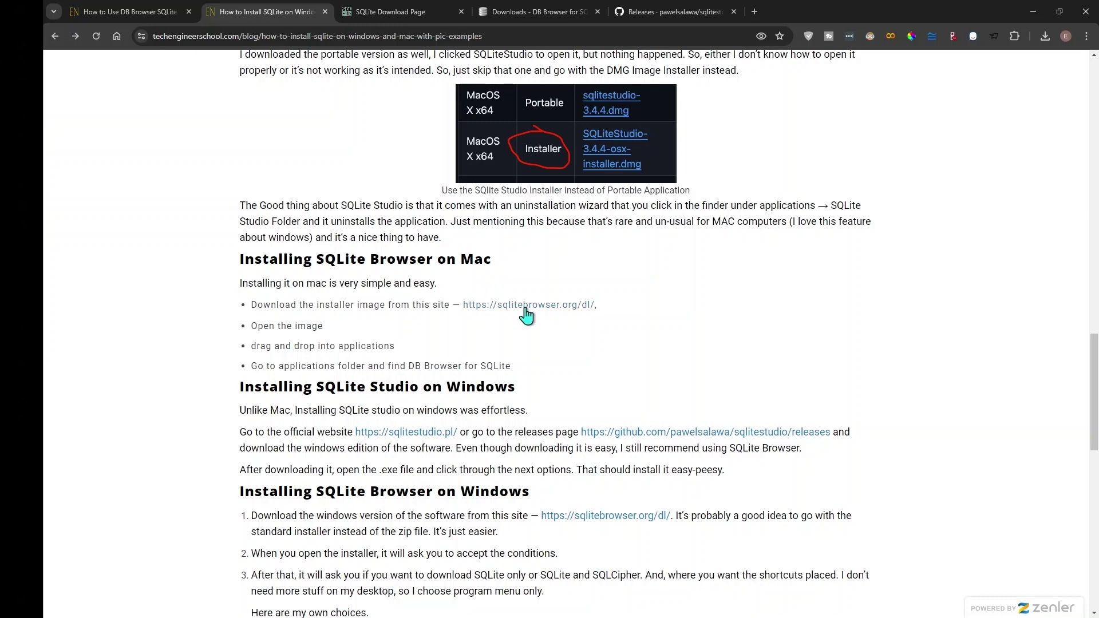
click(511, 13)
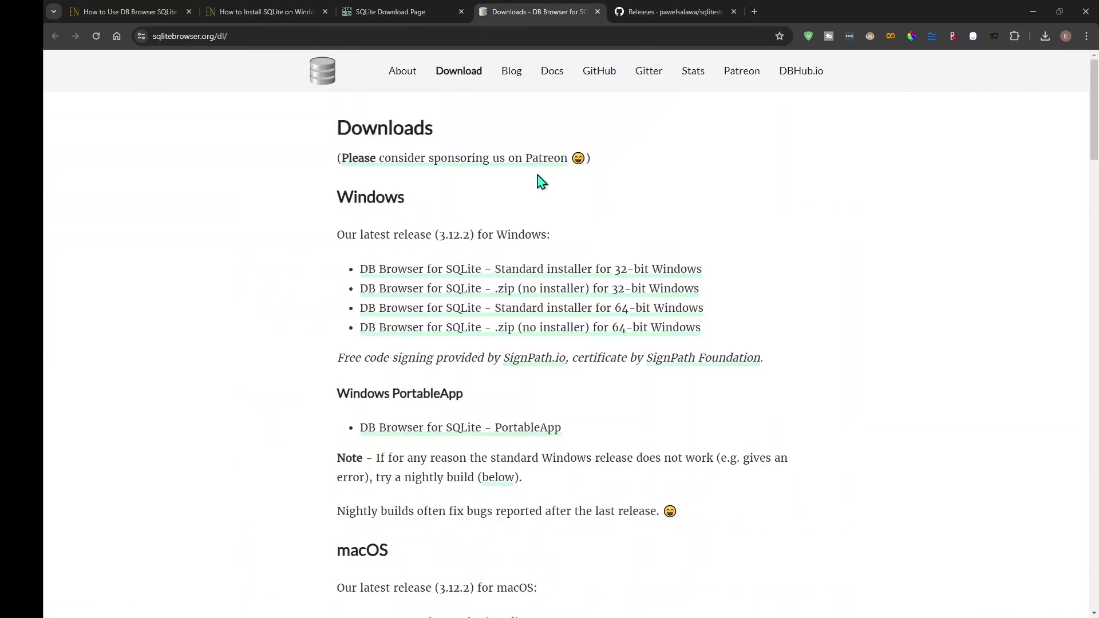
Examine the macOS downloads and Homebrew option on the DB Browser for SQLite page, and return to the installation article
scroll(577, 426, down, 5)
scroll(574, 426, down, 2)
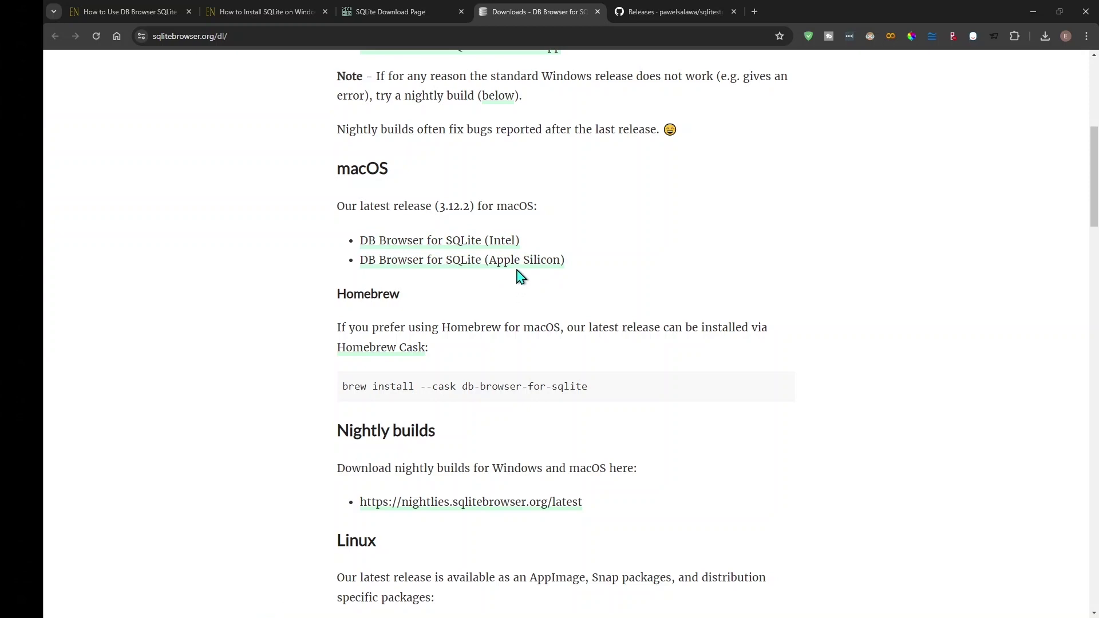
key(ctrl+shift+Tab)
key(ctrl+shift+Tab)
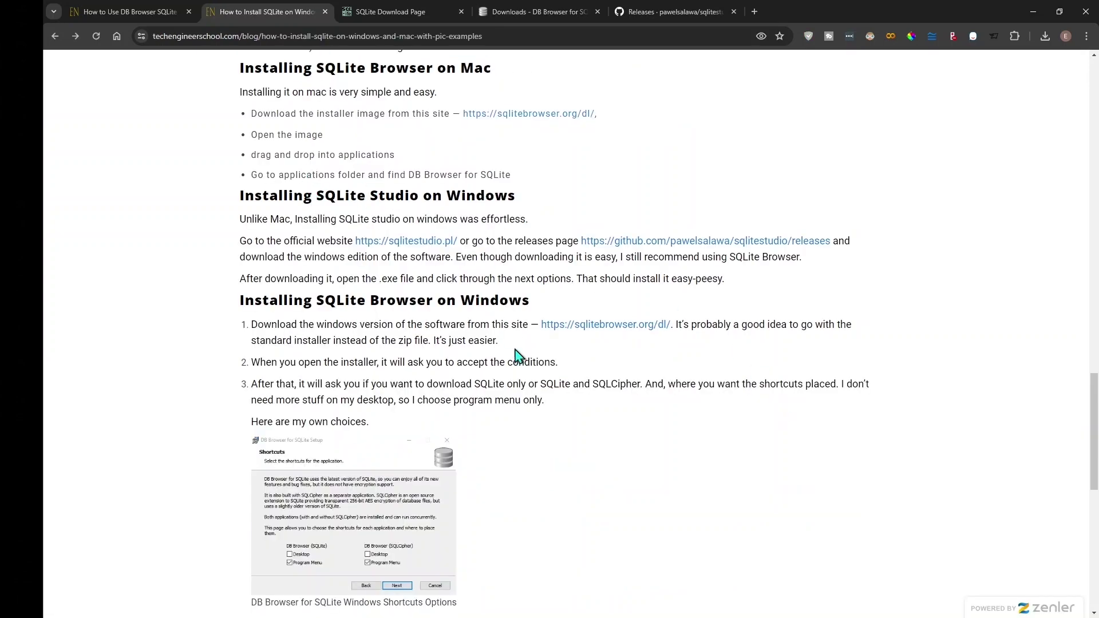
Review the article's Windows installation sections and go back up to its recommendation and SQLite Browser vs SQLite Studio comparison
scroll(514, 384, down, 10)
scroll(518, 389, up, 3)
scroll(518, 389, down, 3)
scroll(518, 389, up, 6)
scroll(518, 389, up, 5)
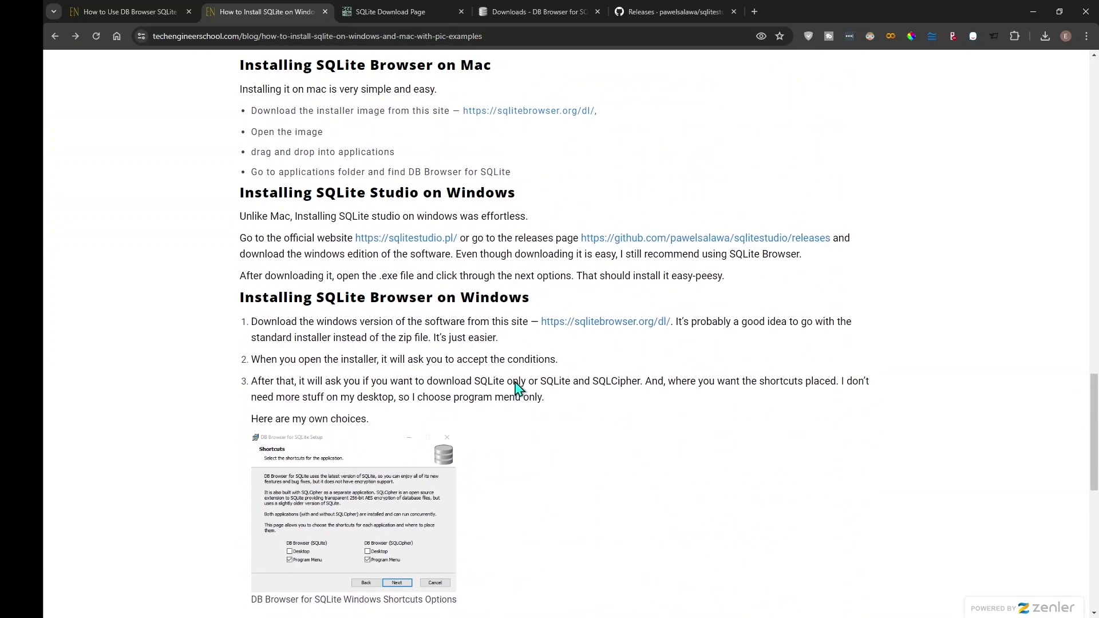
scroll(516, 382, up, 10)
scroll(517, 385, up, 7)
scroll(516, 382, up, 3)
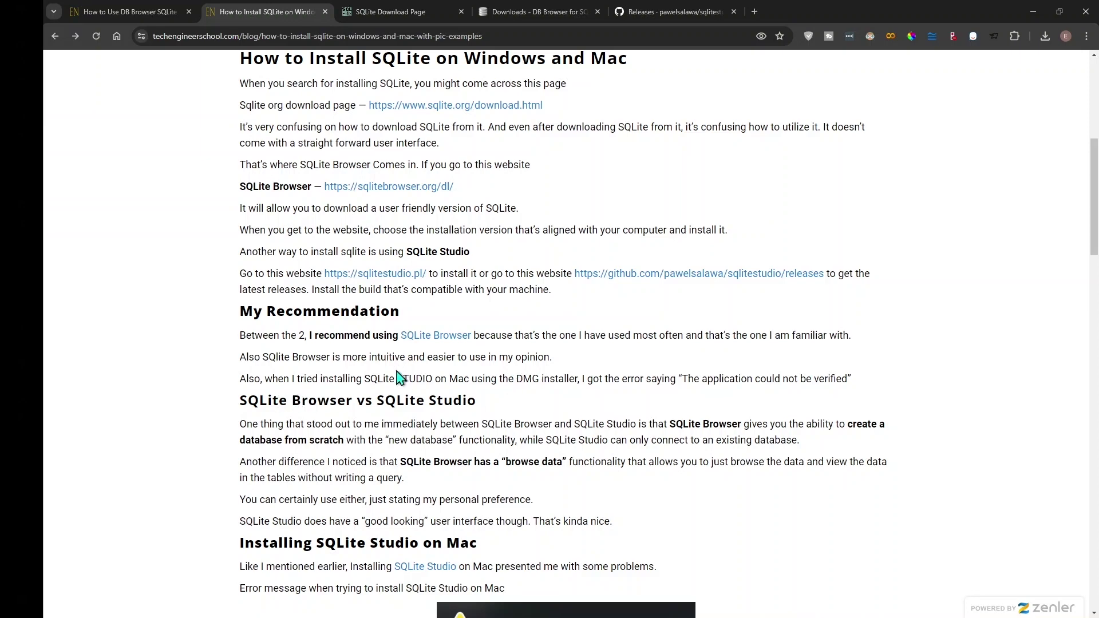
Switch to the open SQLiteStudio and DB Browser for SQLite windows to view both interfaces, and return to the article in the browser
key(alt+Tab)
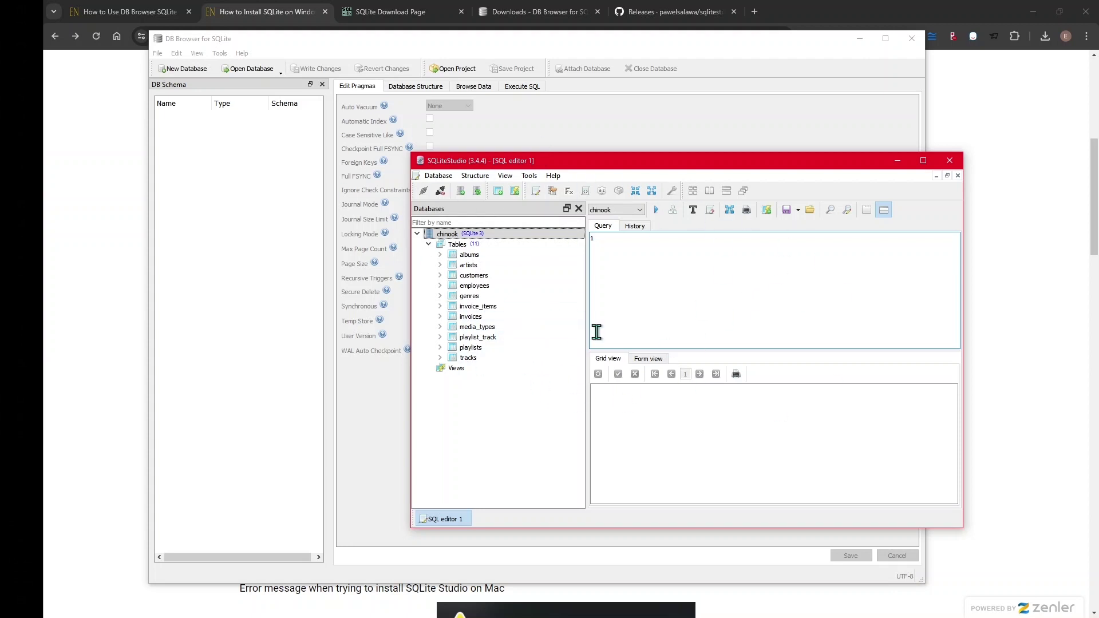
click(286, 259)
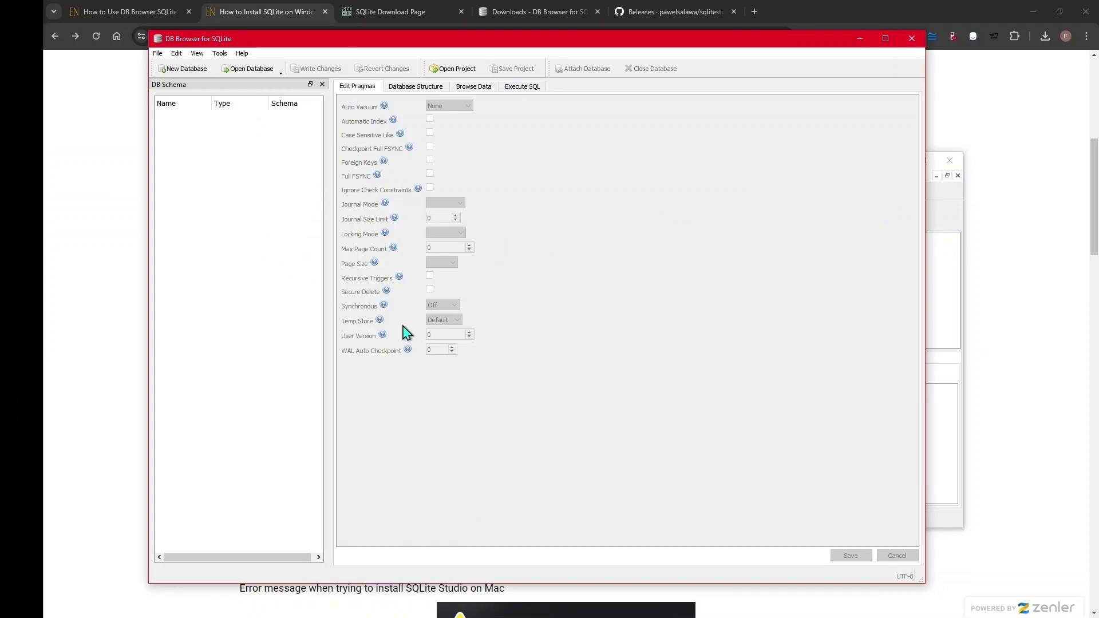
click(98, 333)
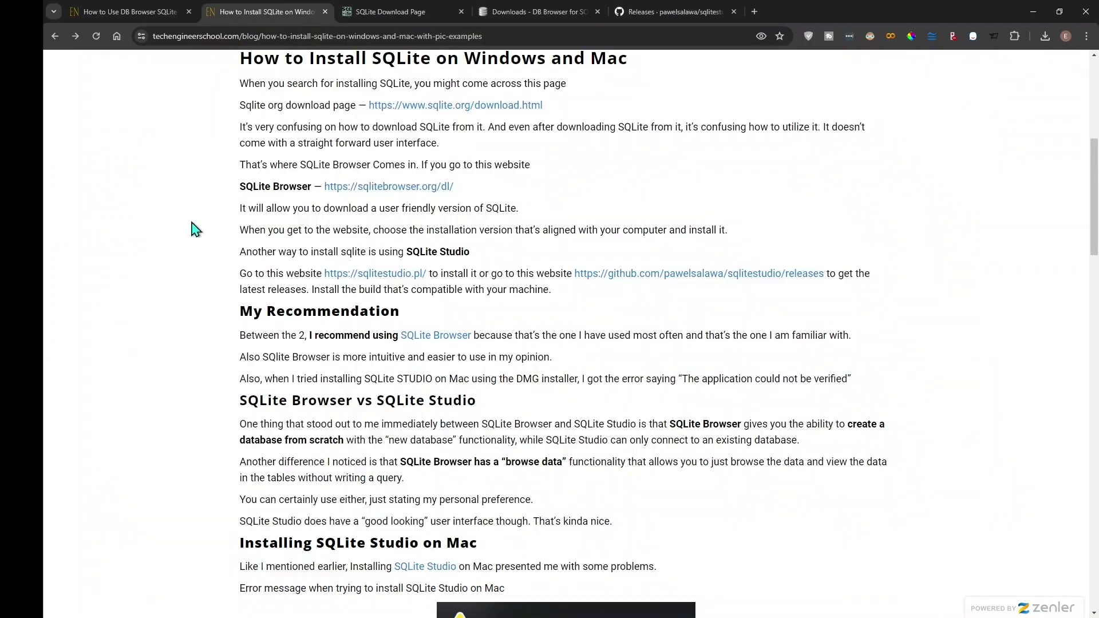
Open the article on using DB Browser SQLite for database management and skim its sections on databases, tables, SQL queries, projects and views
click(137, 9)
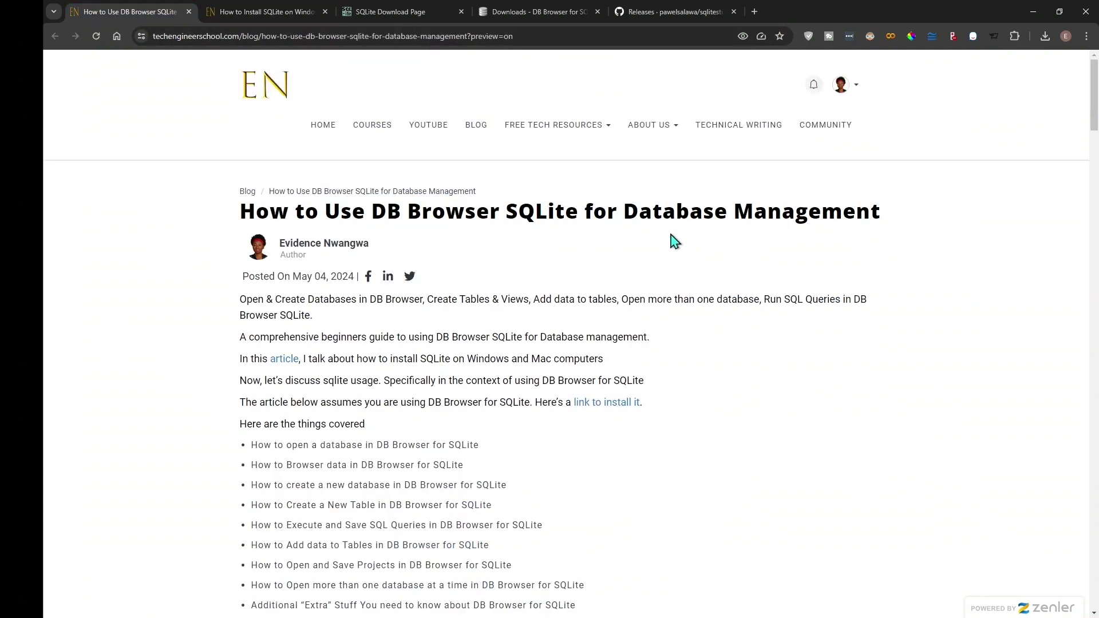
scroll(663, 429, down, 4)
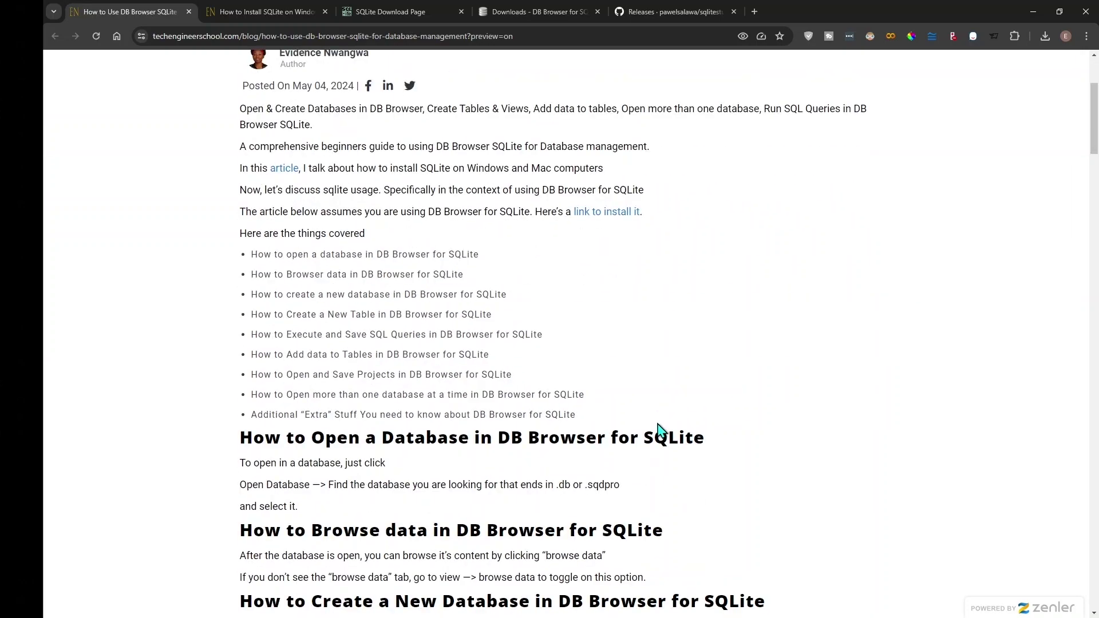
scroll(662, 429, down, 6)
scroll(661, 430, down, 3)
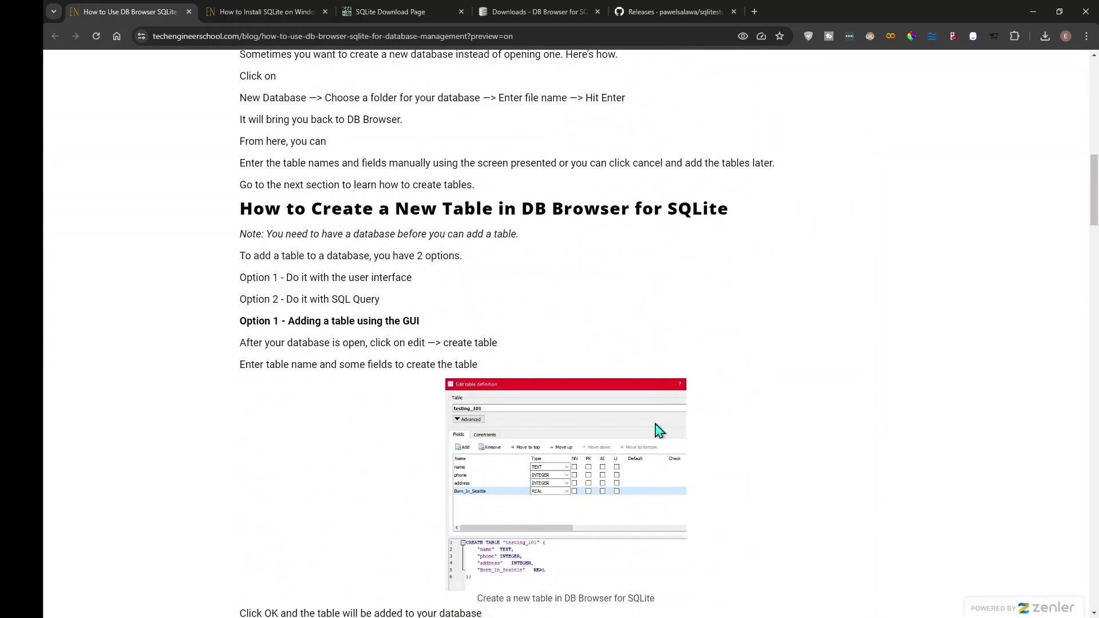
scroll(660, 430, down, 16)
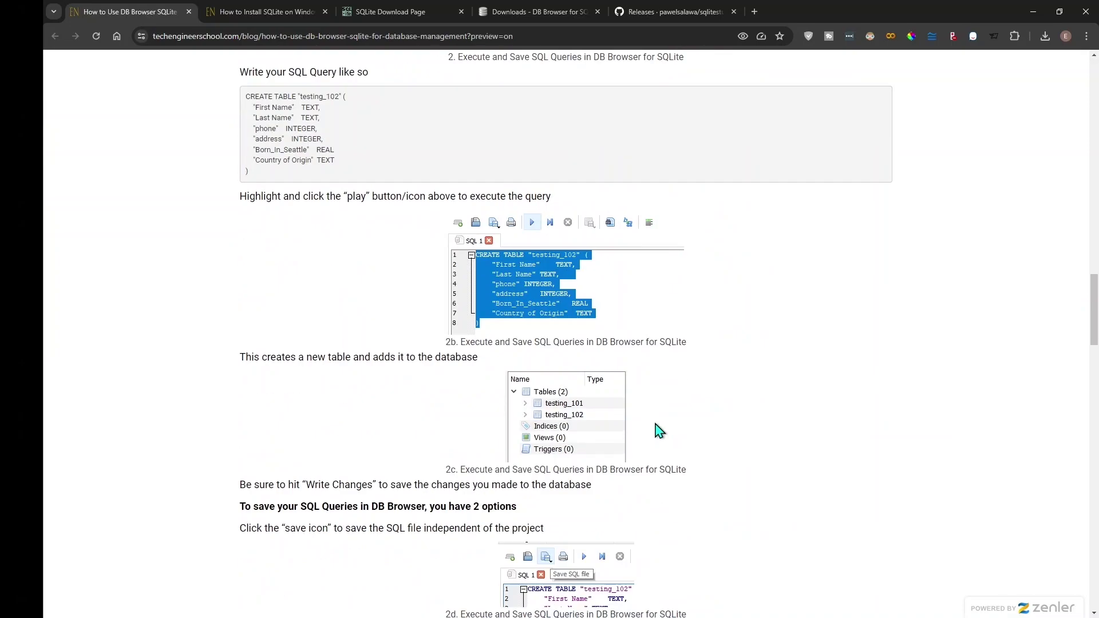
scroll(660, 431, down, 3)
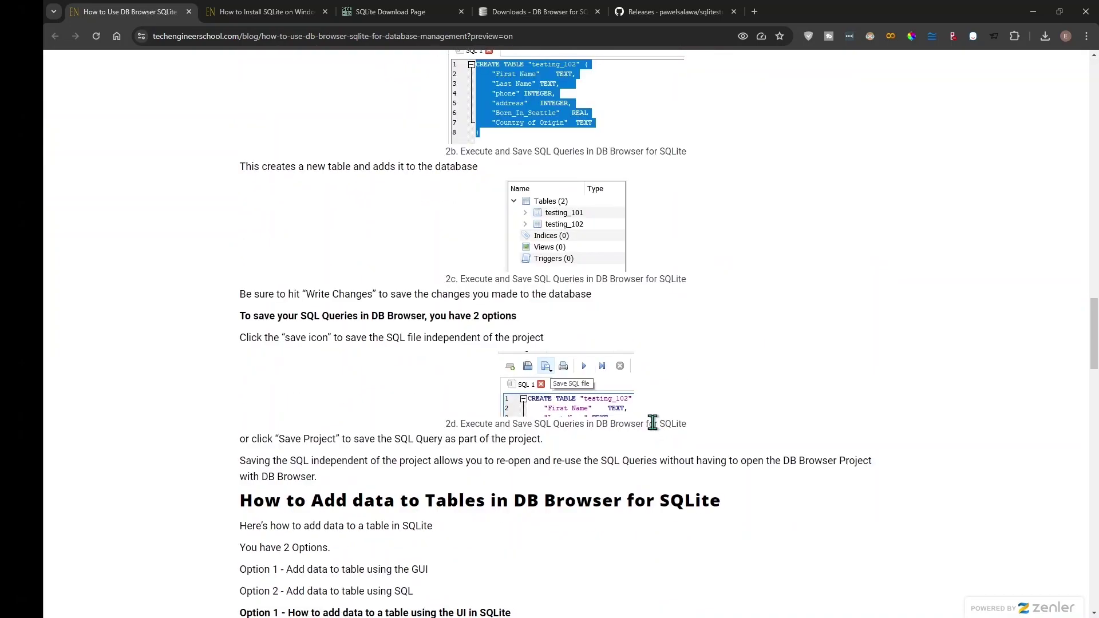
scroll(657, 431, down, 8)
scroll(655, 430, up, 2)
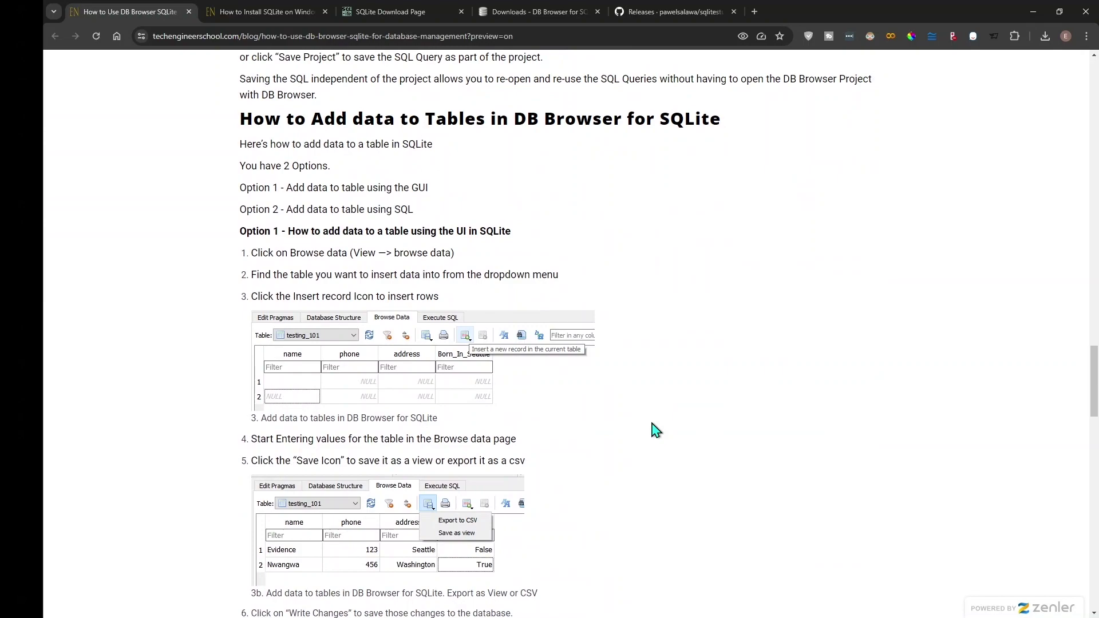
scroll(656, 430, down, 8)
scroll(656, 430, down, 4)
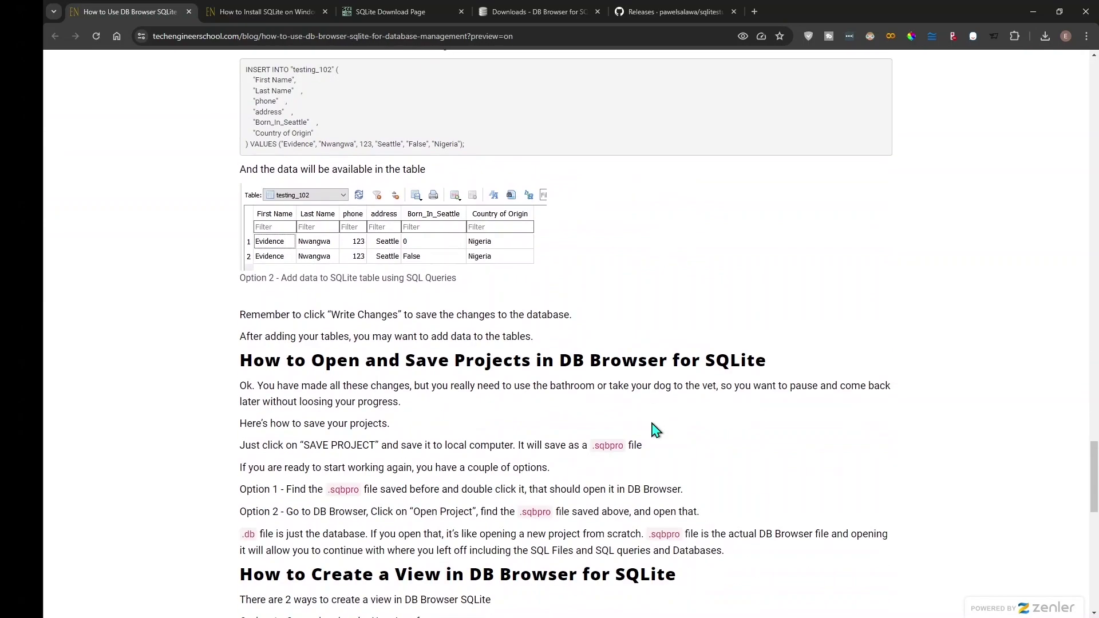
scroll(656, 430, down, 7)
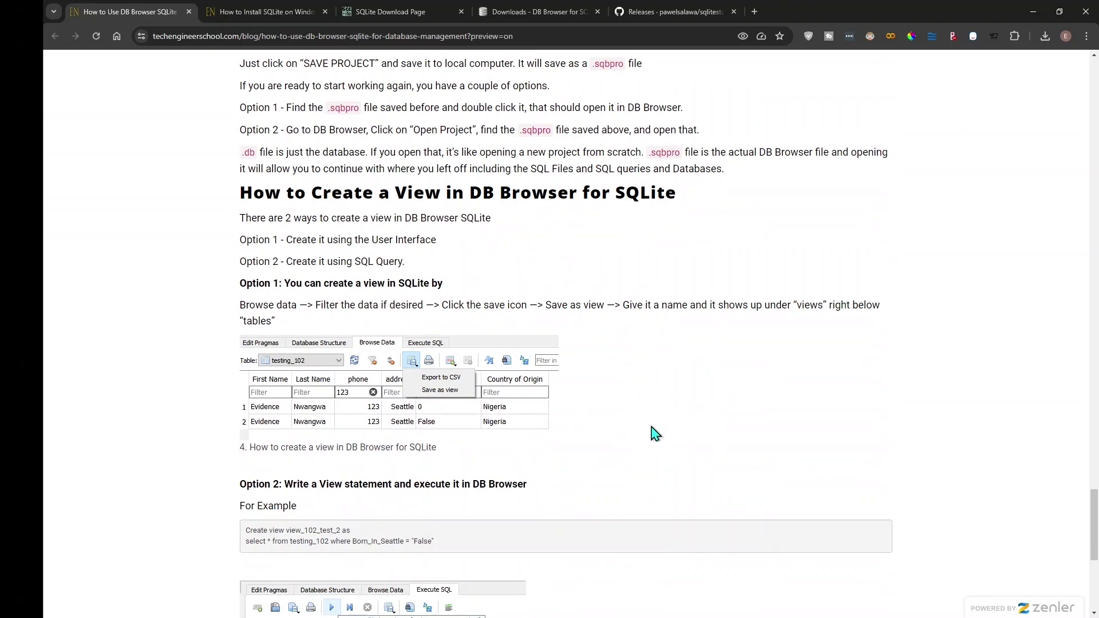
drag(1094, 527, 1094, 581)
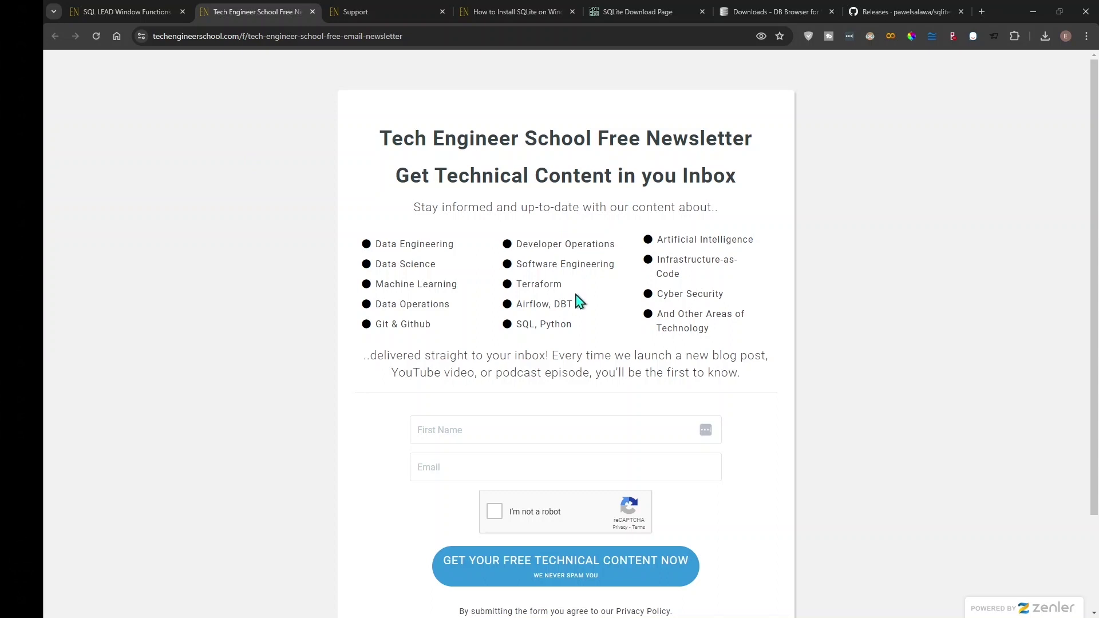
Open the Free Tech Resources page and examine its course content down to the free databases for data engineering projects
click(491, 157)
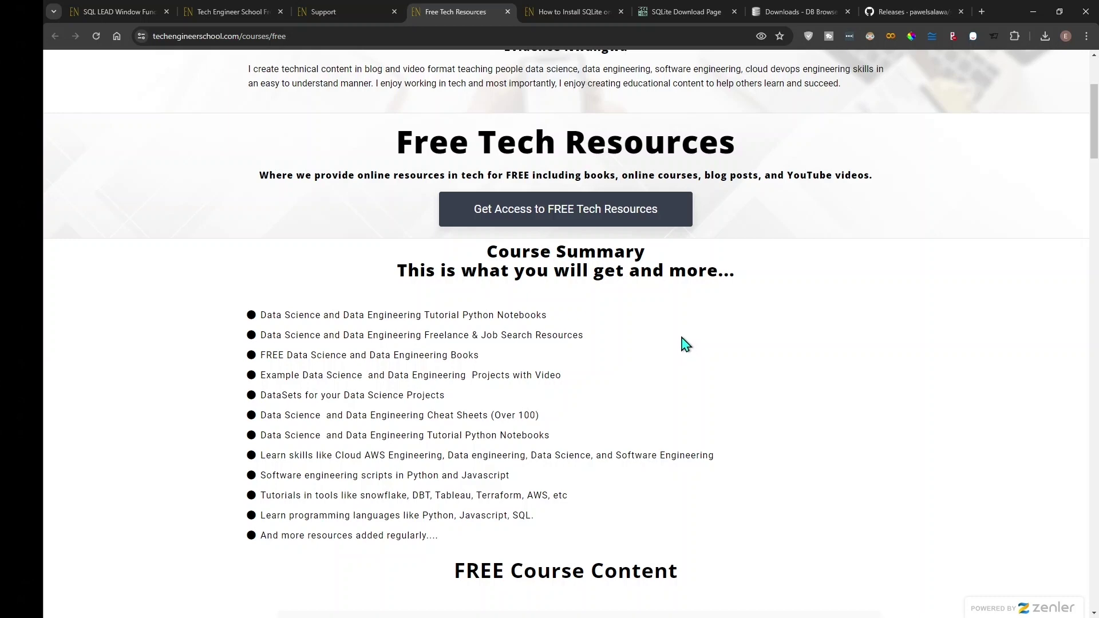
scroll(685, 344, down, 10)
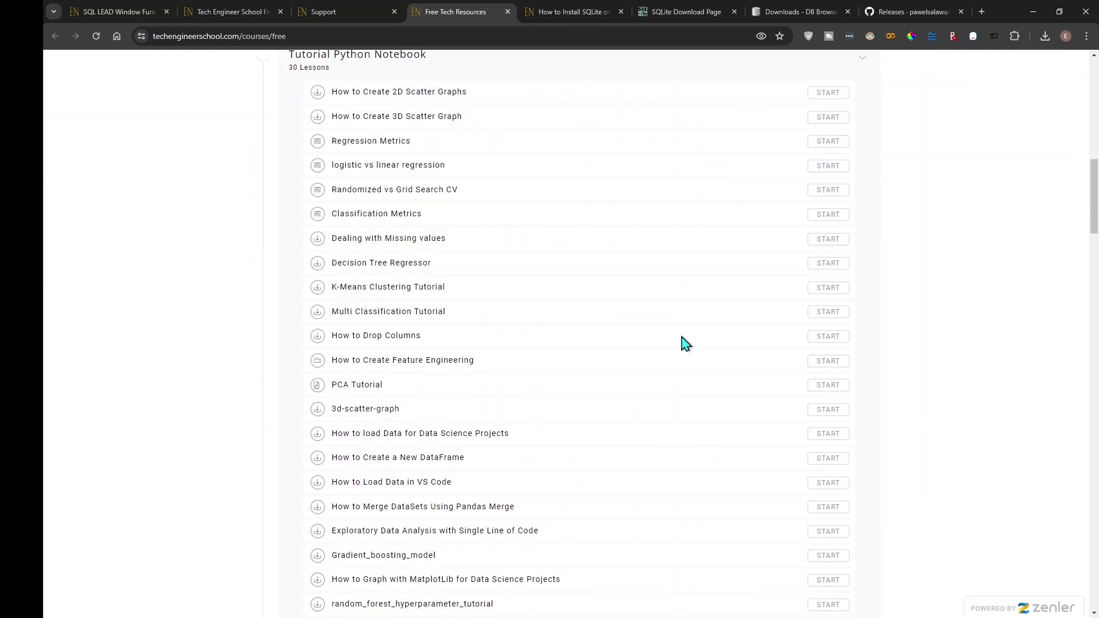
scroll(685, 344, up, 10)
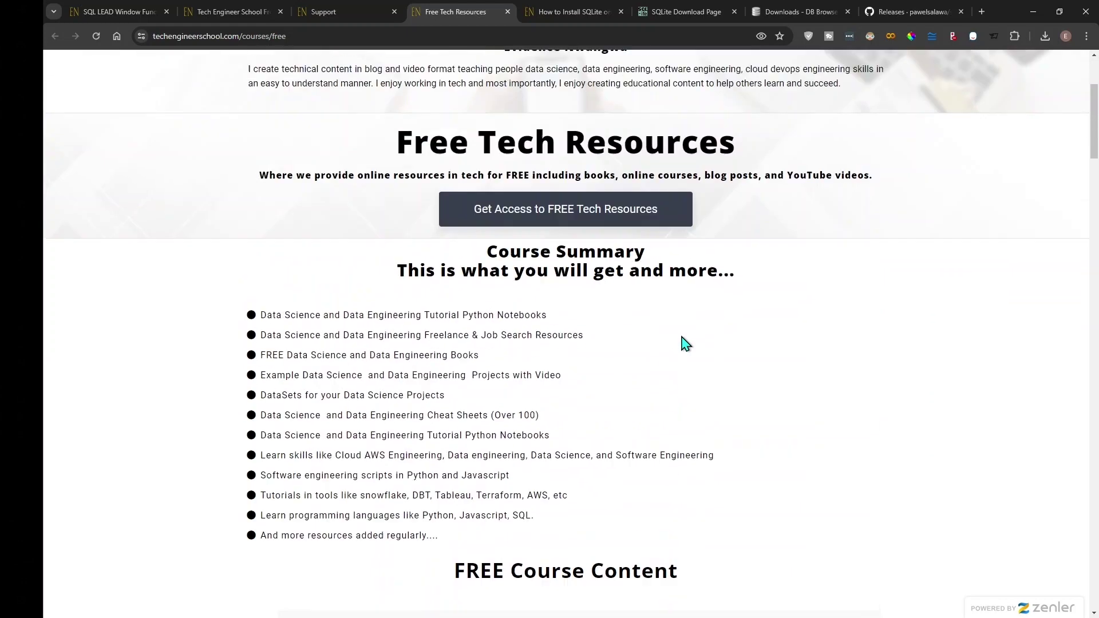
scroll(685, 343, down, 15)
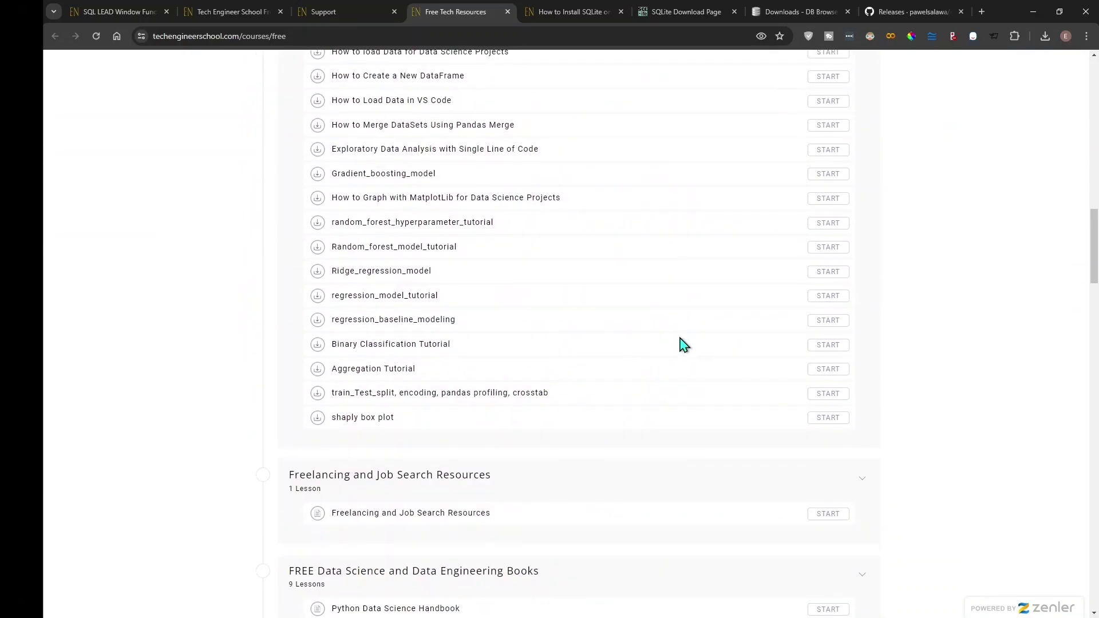
scroll(684, 345, down, 6)
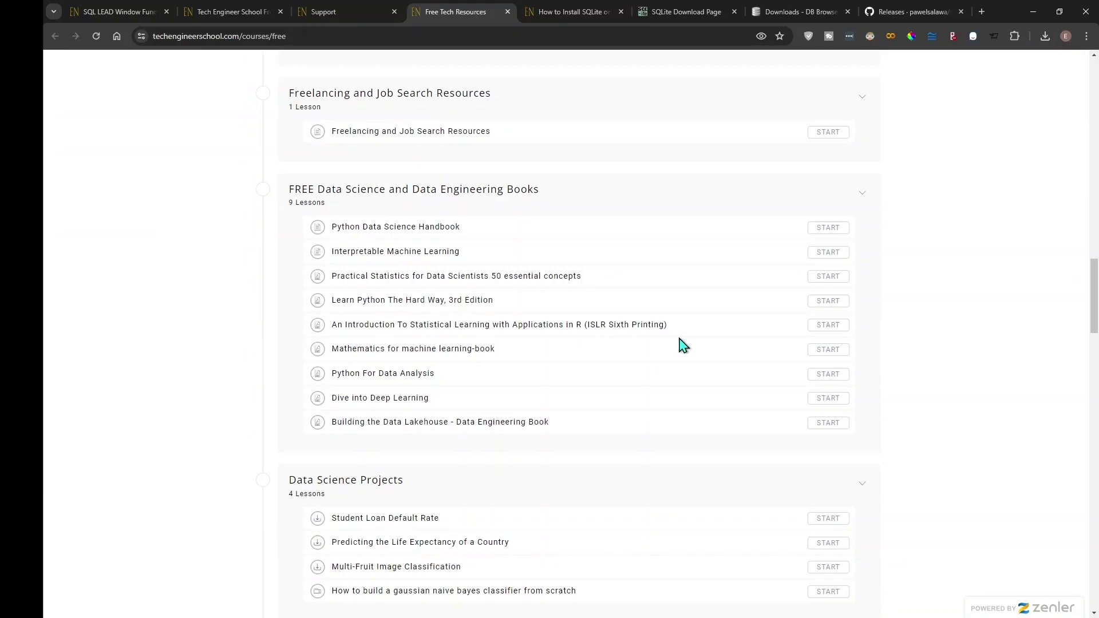
scroll(684, 345, down, 6)
scroll(684, 345, down, 3)
scroll(681, 346, down, 8)
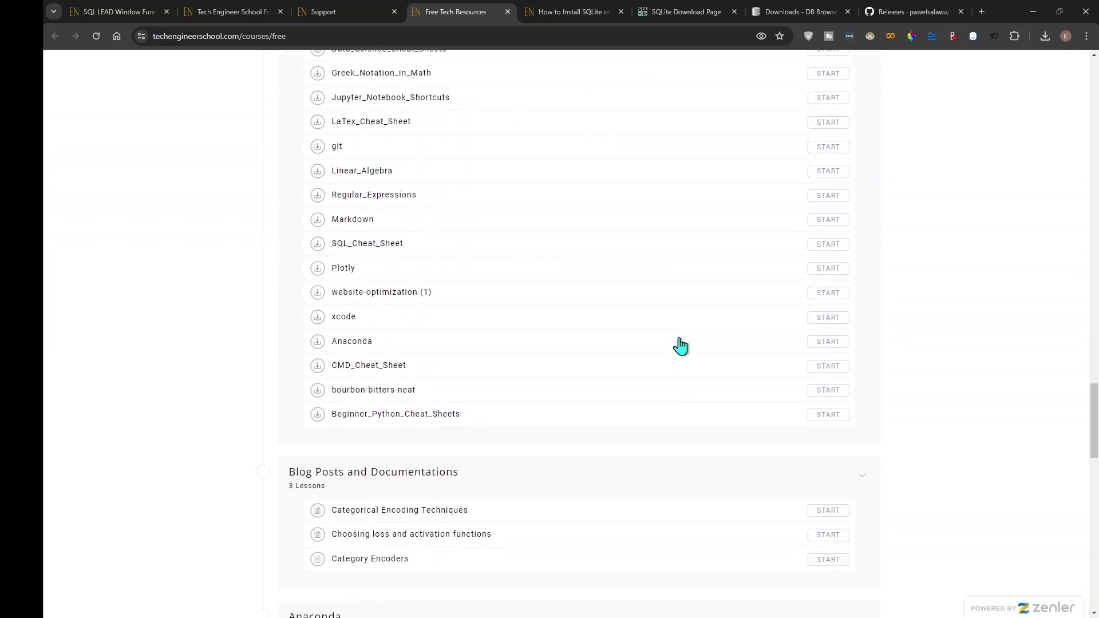
scroll(680, 346, down, 3)
scroll(681, 345, down, 8)
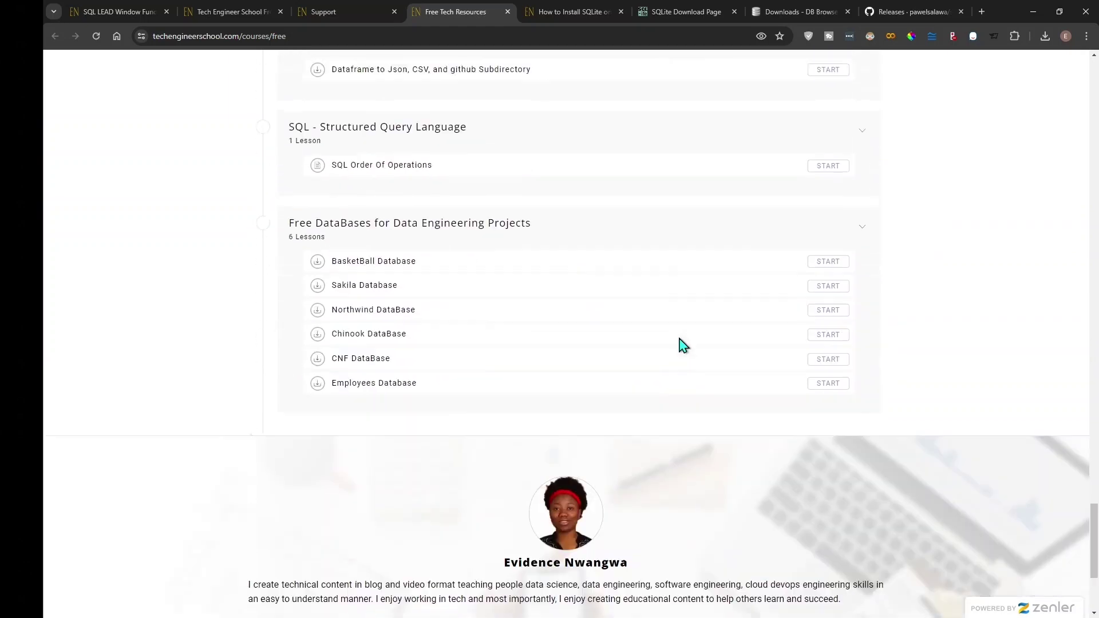